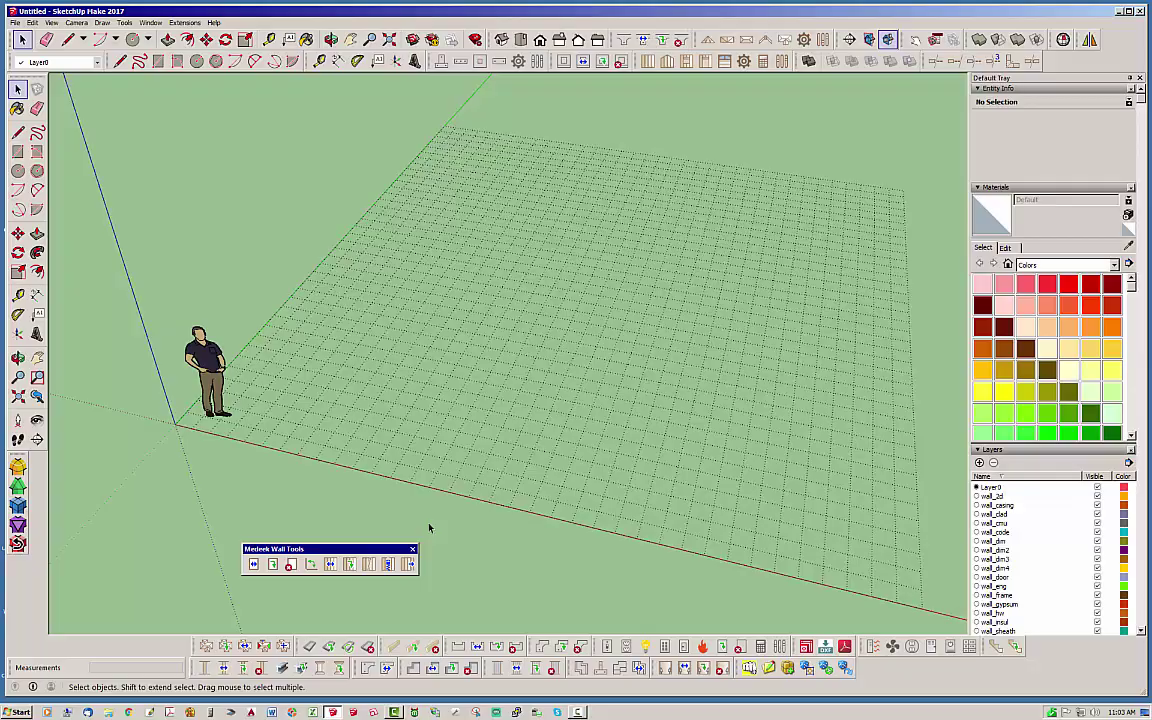
Dock the floating Medeek Wall Tools toolbar with the other toolbars below the drawing area.
left_click_drag(359, 551, 345, 540)
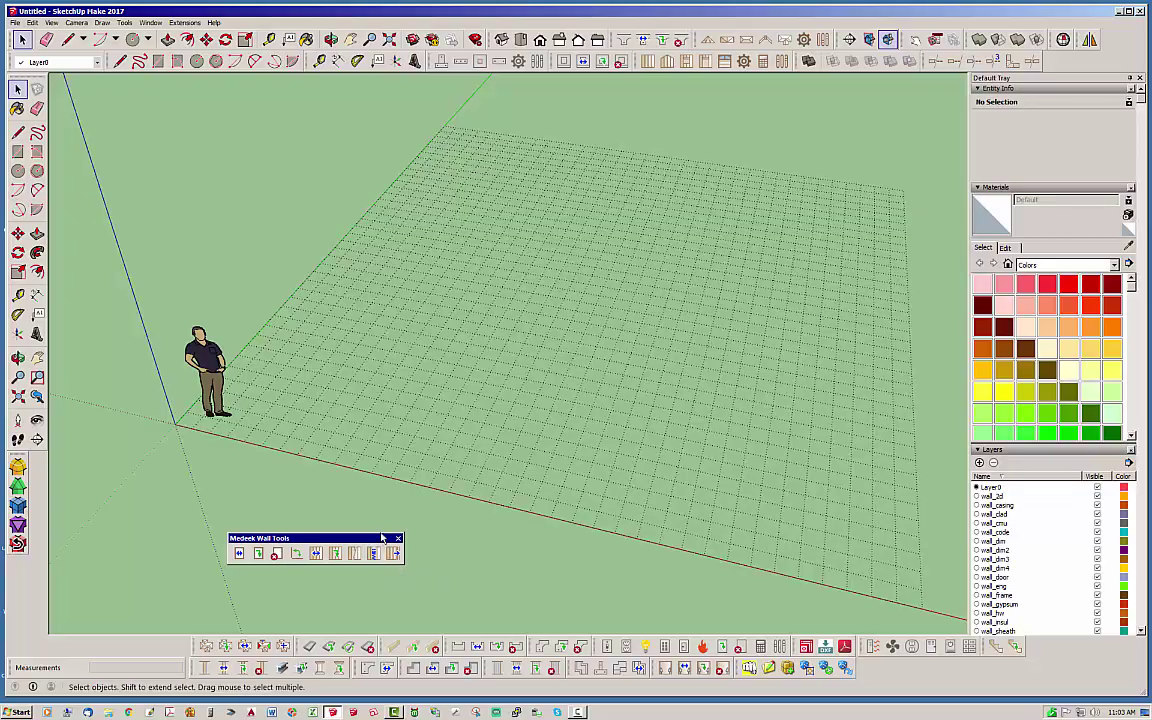
left_click_drag(389, 541, 162, 643)
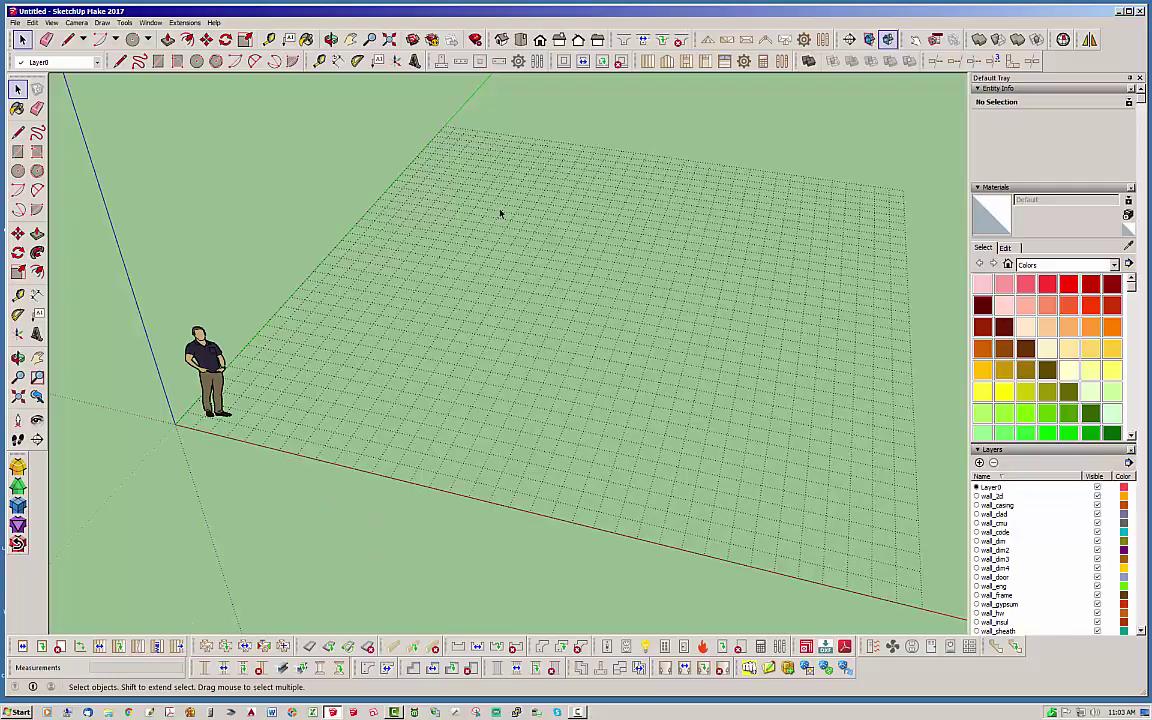
Draw two collinear rectangular walls parallel to the red axis, the first 12' long and the second 9' long.
left_click(584, 61)
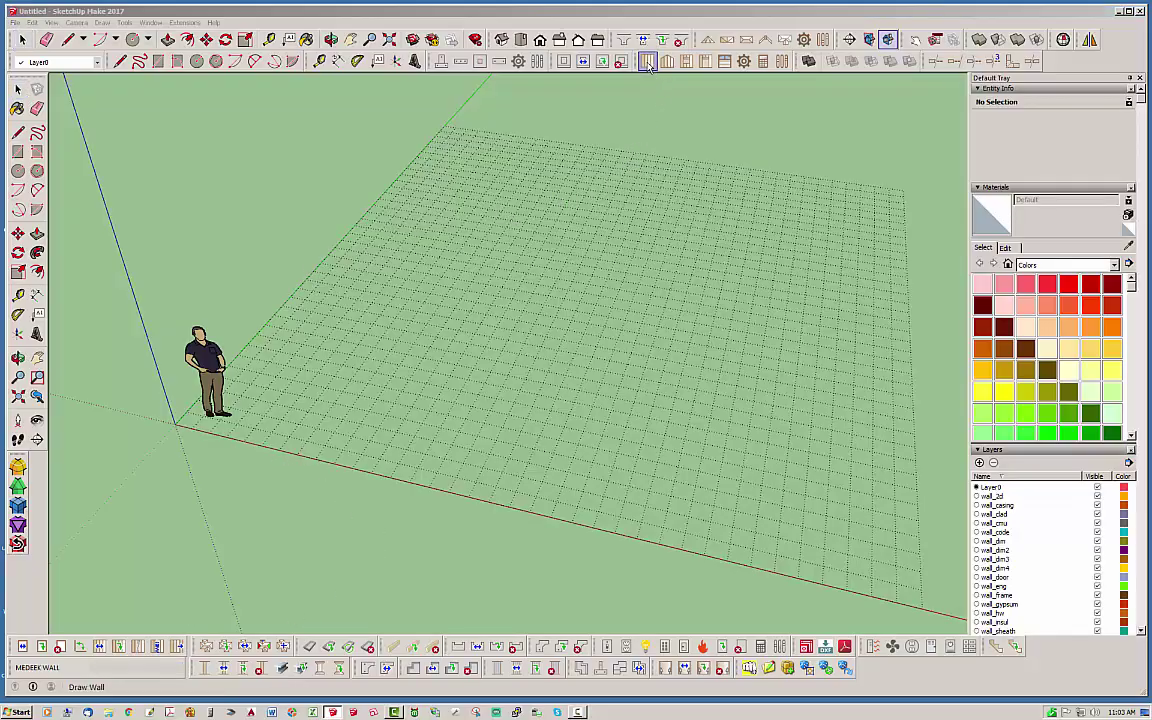
left_click(275, 404)
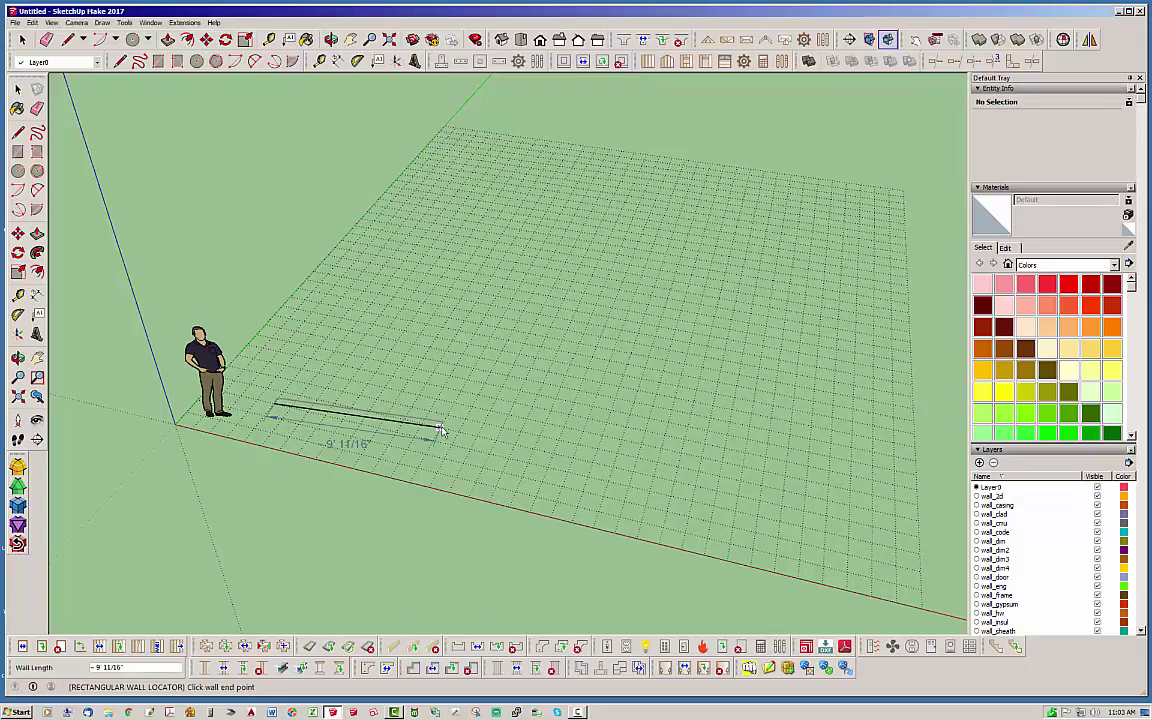
left_click(489, 457)
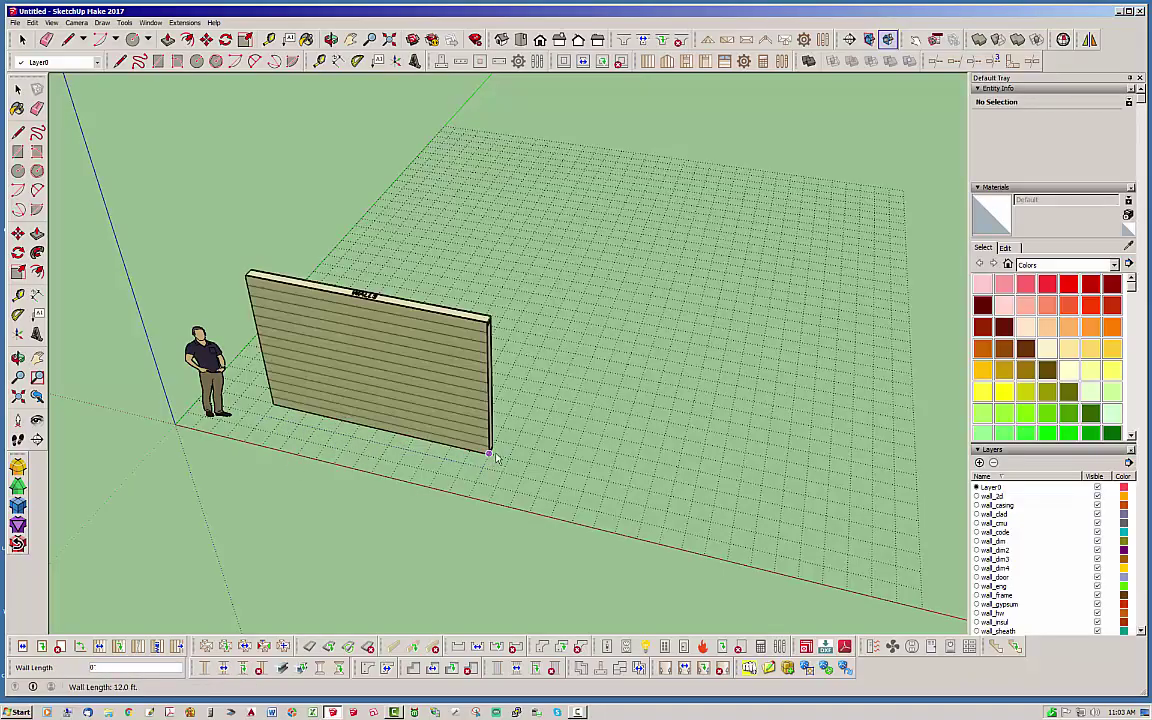
left_click(672, 500)
Continue the wall run with a 16' wall along the green axis, a 9' return wall, and a perpendicular wall about 9' 4" long.
middle_click_drag(672, 500, 170, 478)
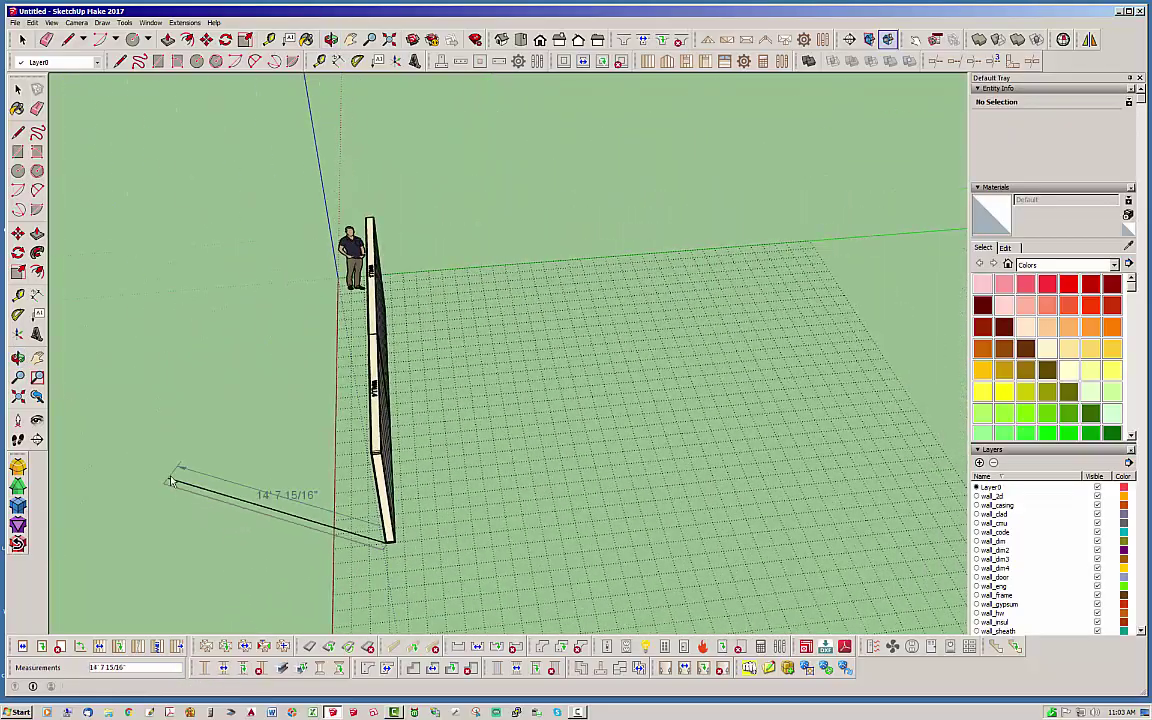
left_click(657, 520)
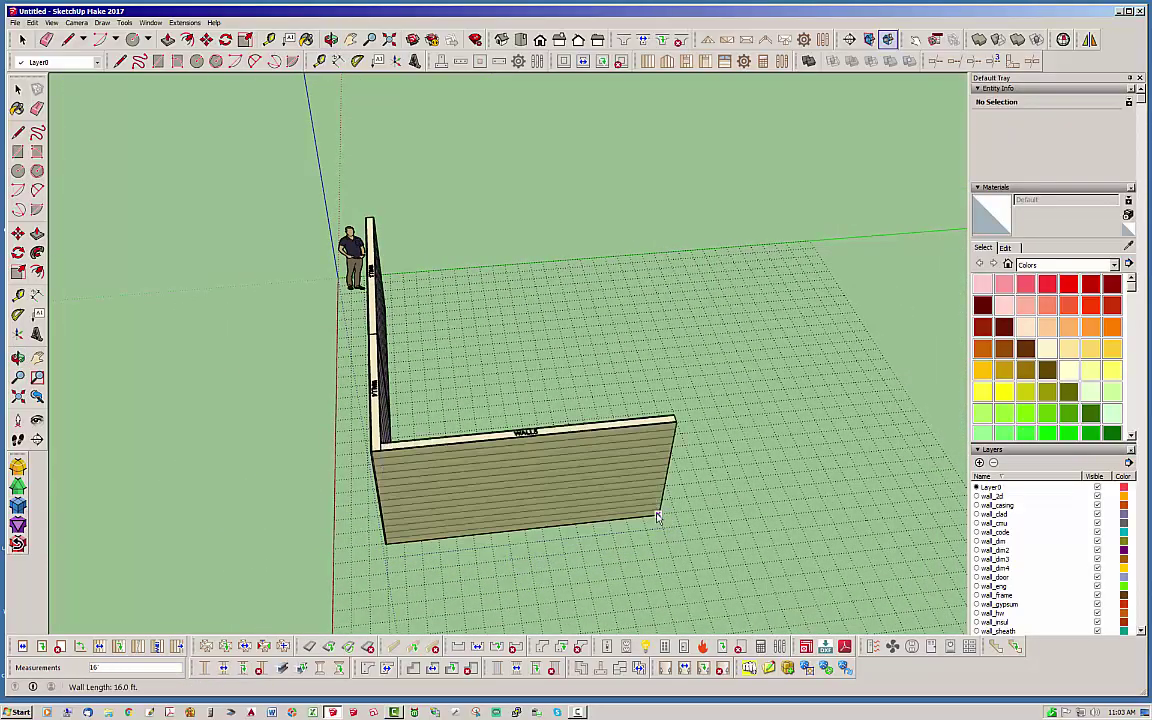
middle_click_drag(452, 463, 240, 478)
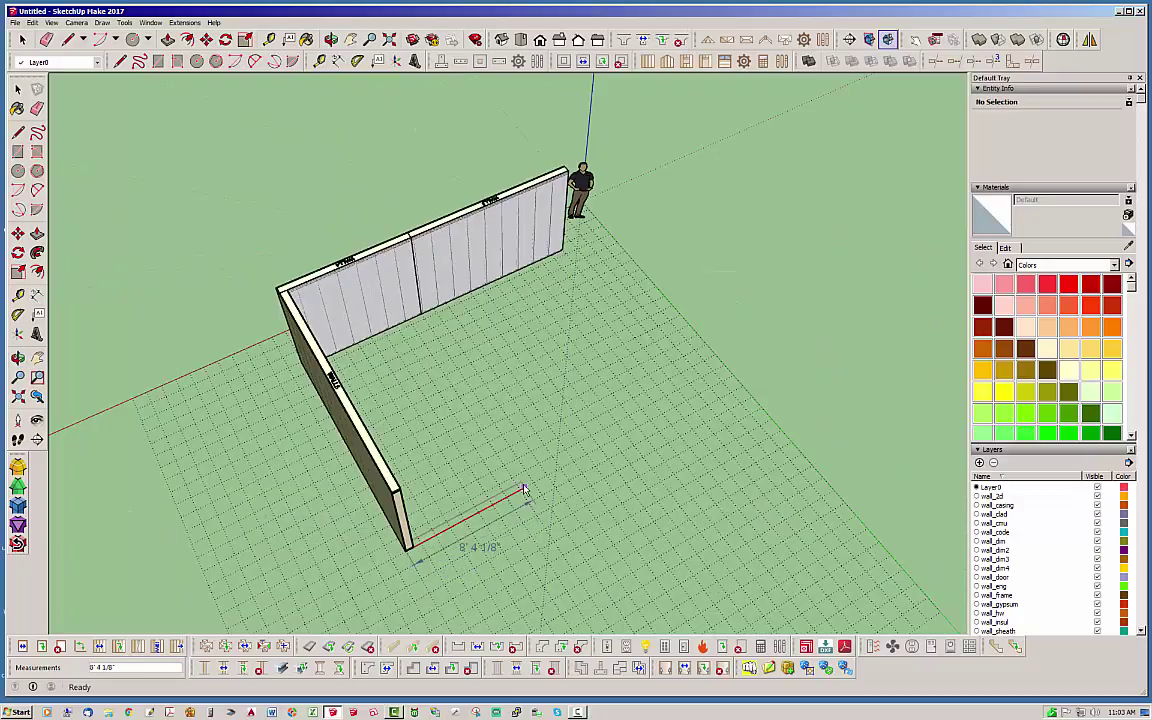
left_click(535, 487)
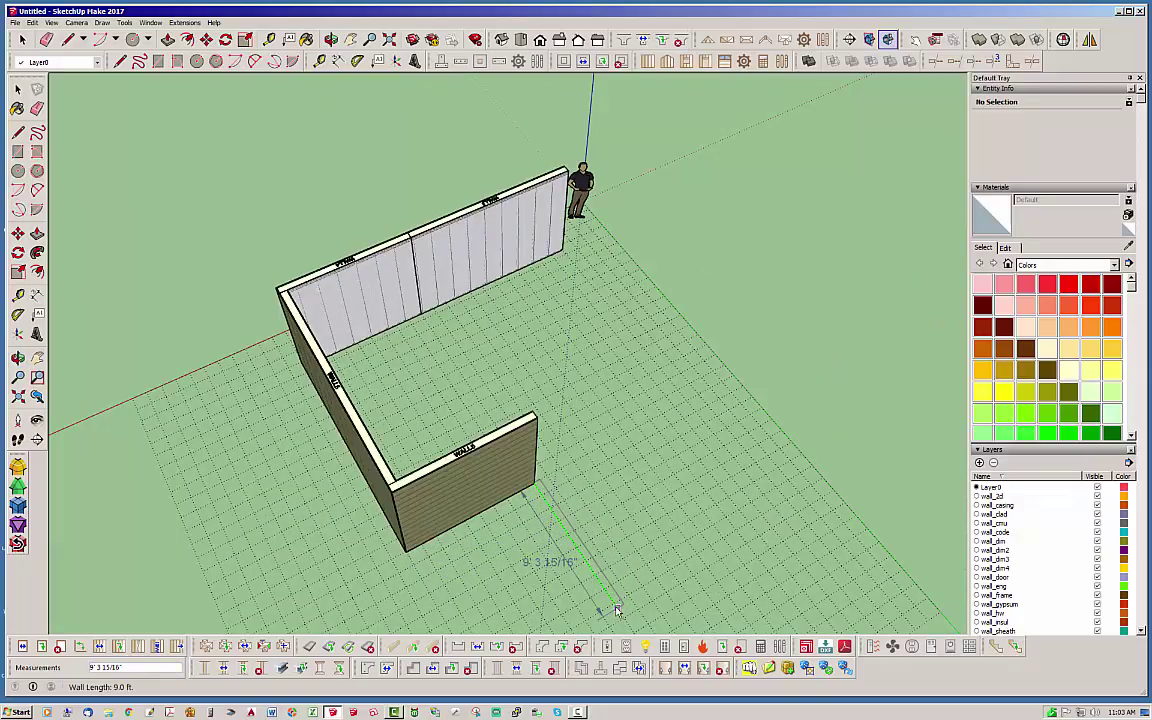
left_click(615, 607)
key("space")
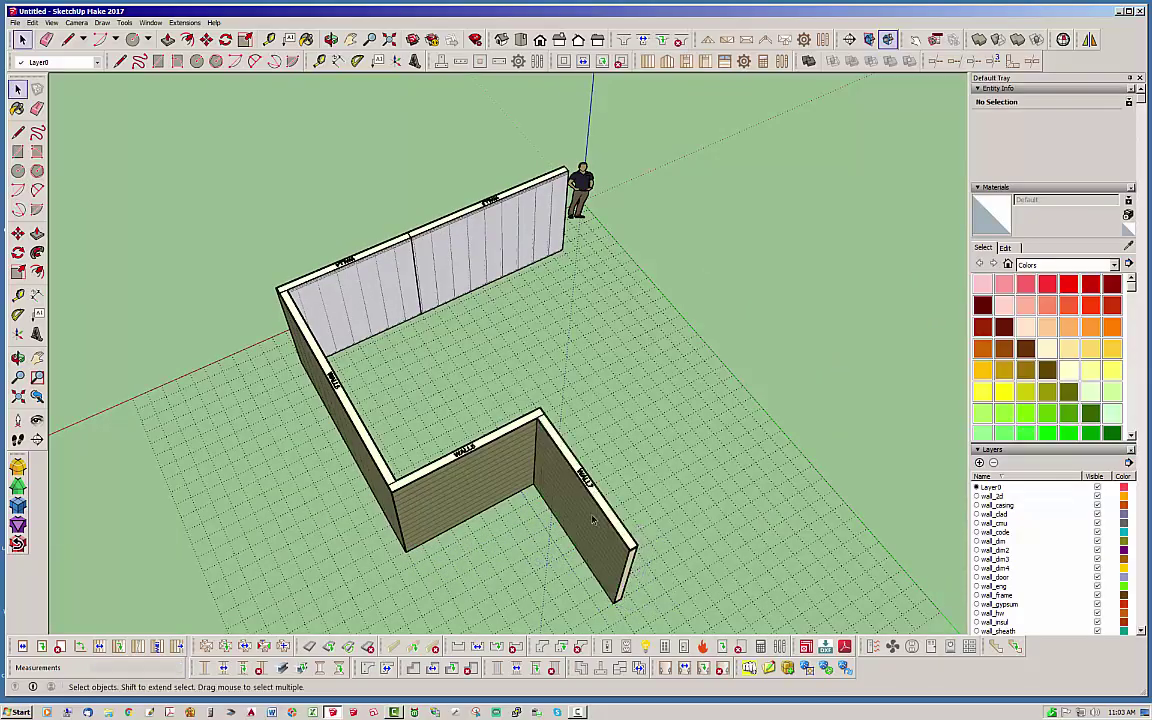
Add a 3' by 4' rectangular window to each of the two collinear walls, at 9' in the first and 5' in the second.
middle_click_drag(371, 443, 968, 447)
middle_click_drag(447, 478, 655, 430)
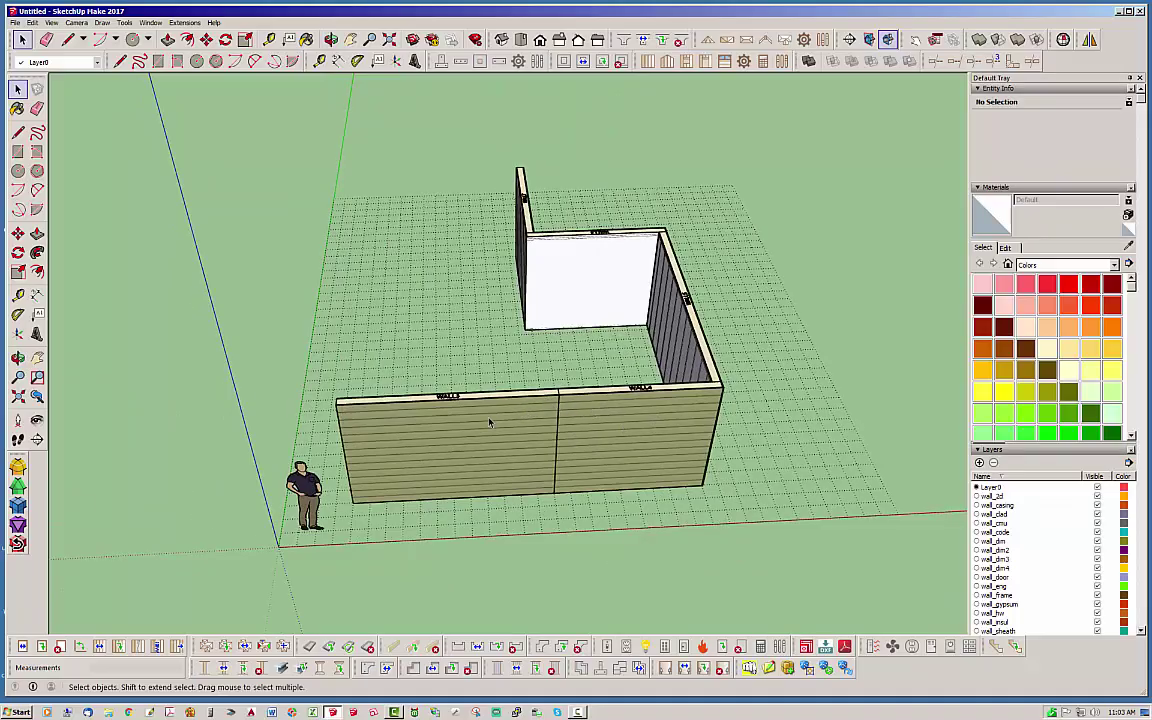
middle_click_drag(596, 480, 575, 432)
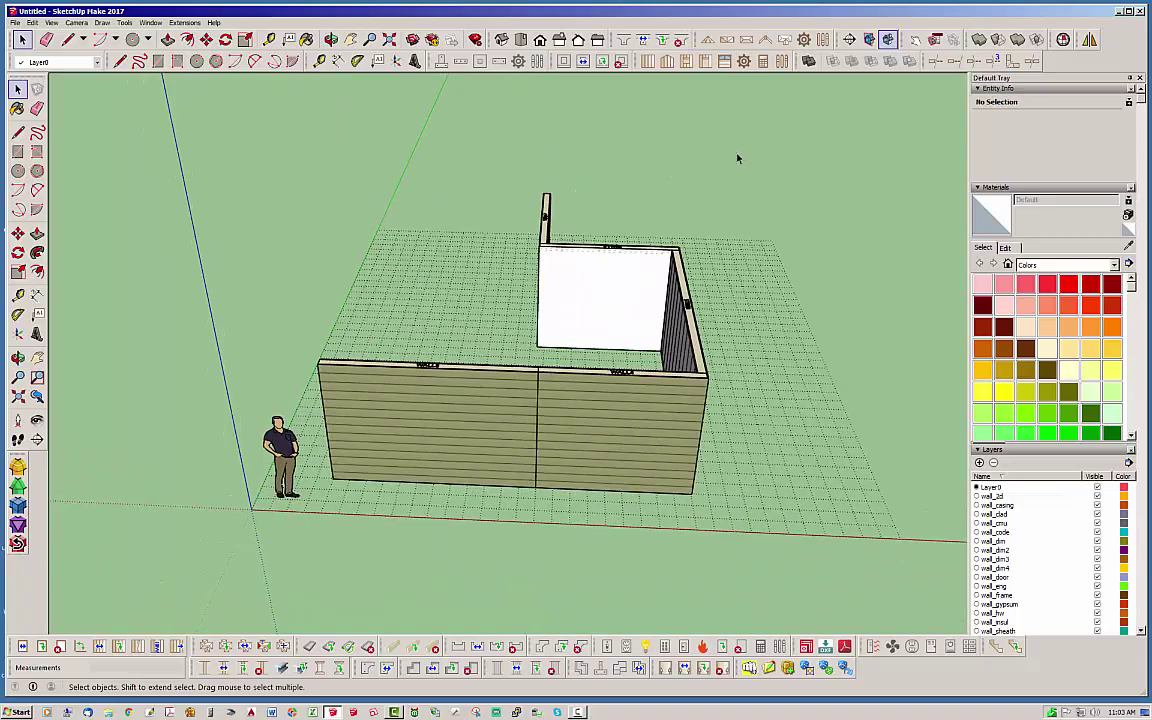
left_click(616, 62)
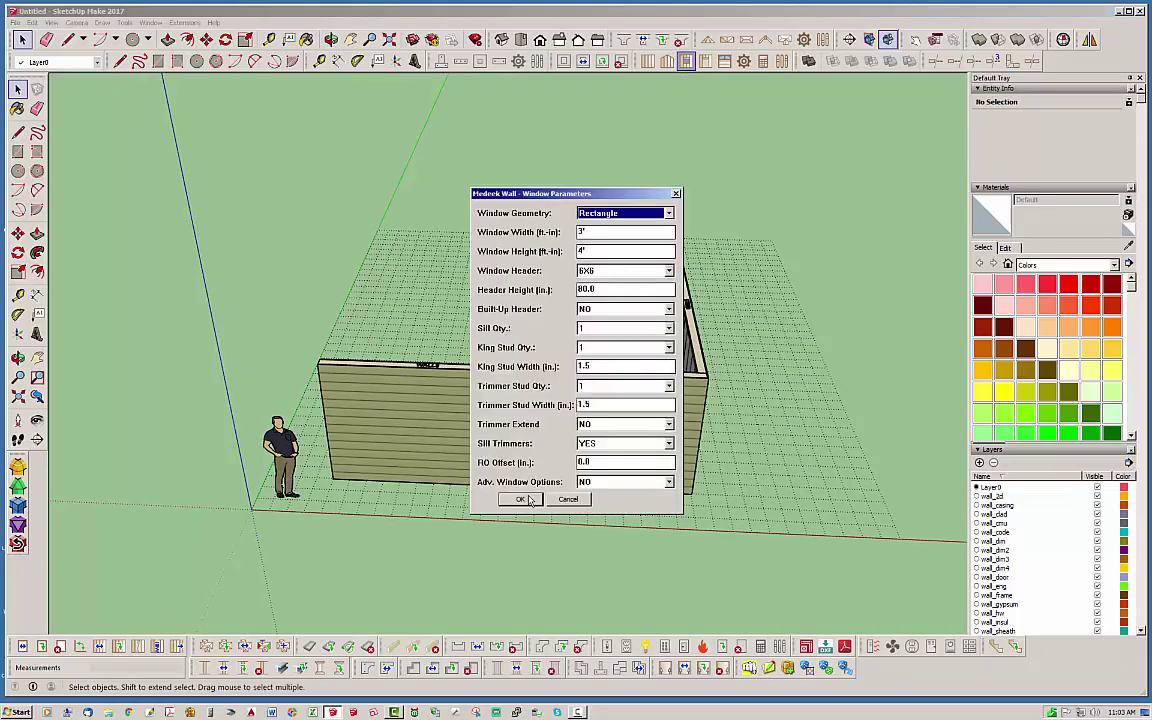
left_click(478, 450)
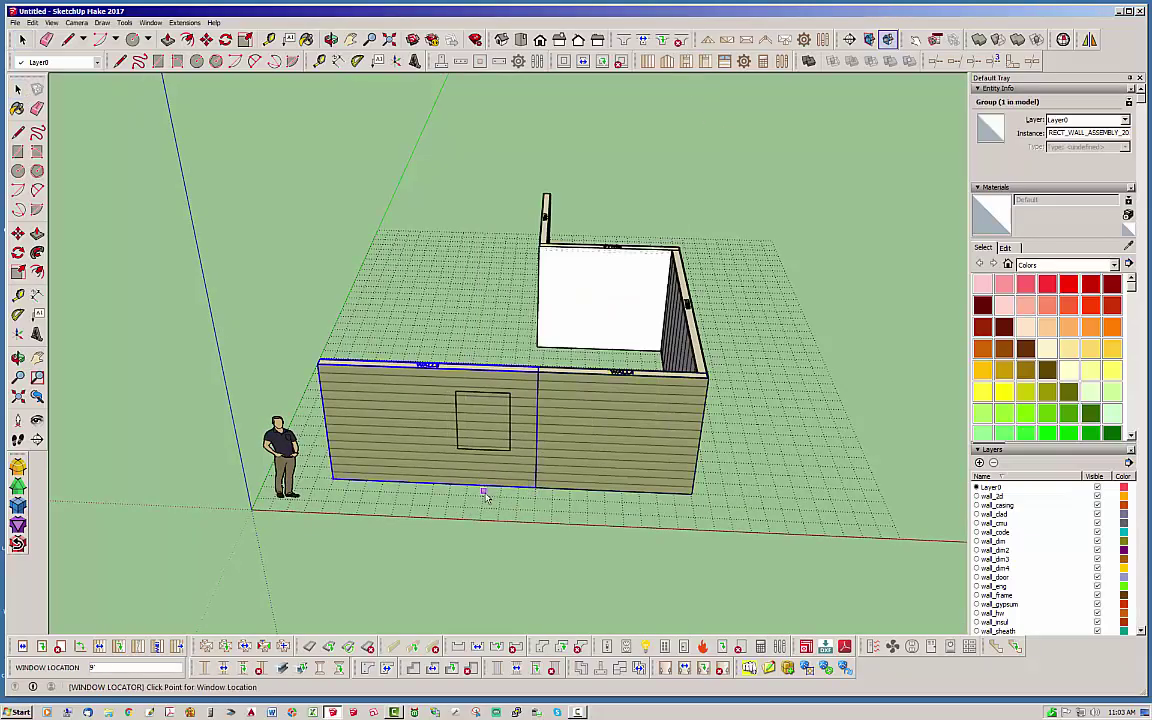
left_click(483, 500)
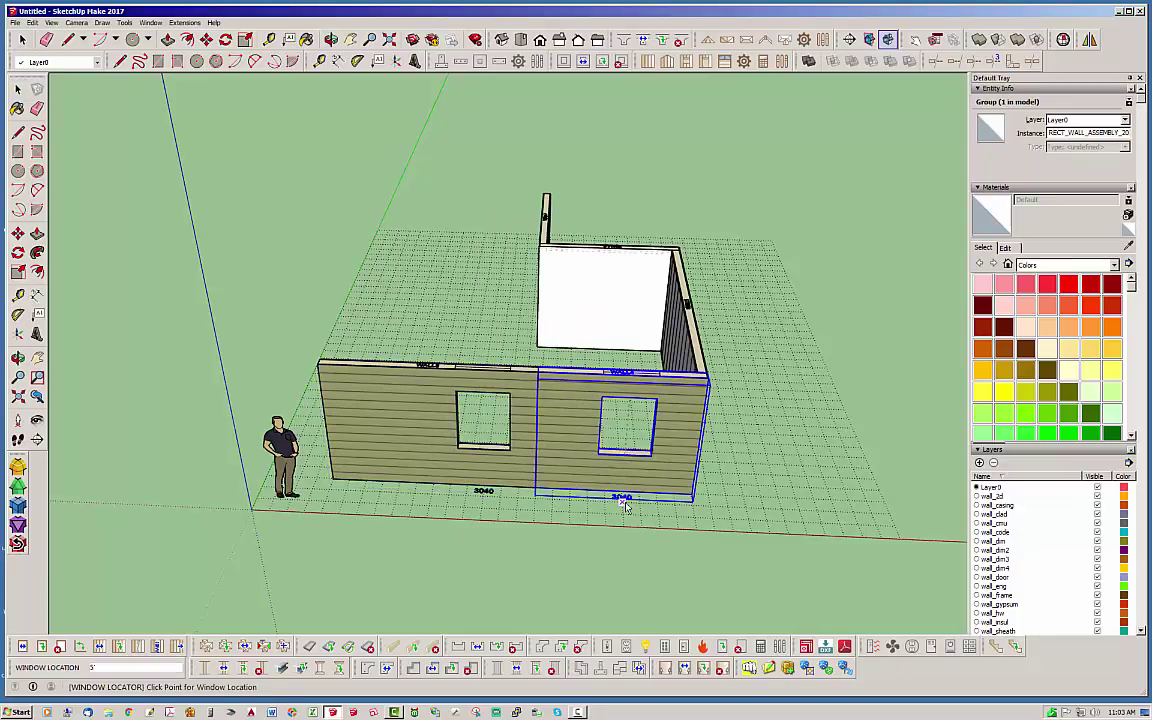
Add a 3' by 6' 8" rectangular door to the 12' wall at the 3' location.
left_click(705, 62)
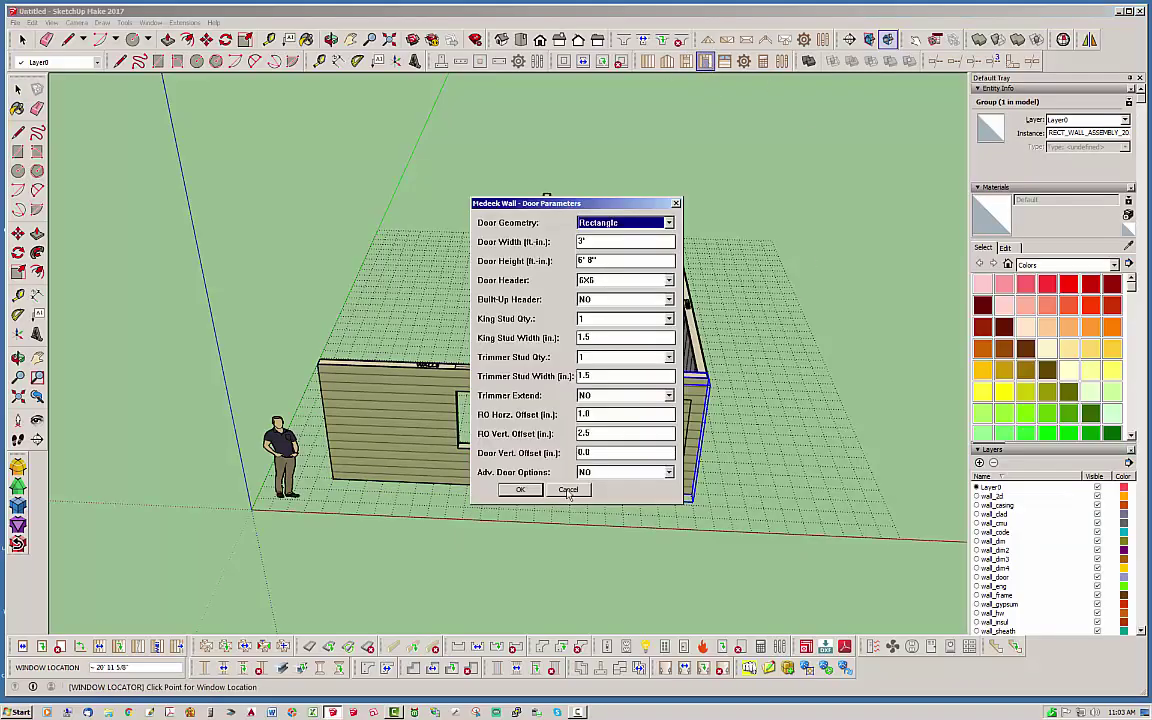
left_click(520, 489)
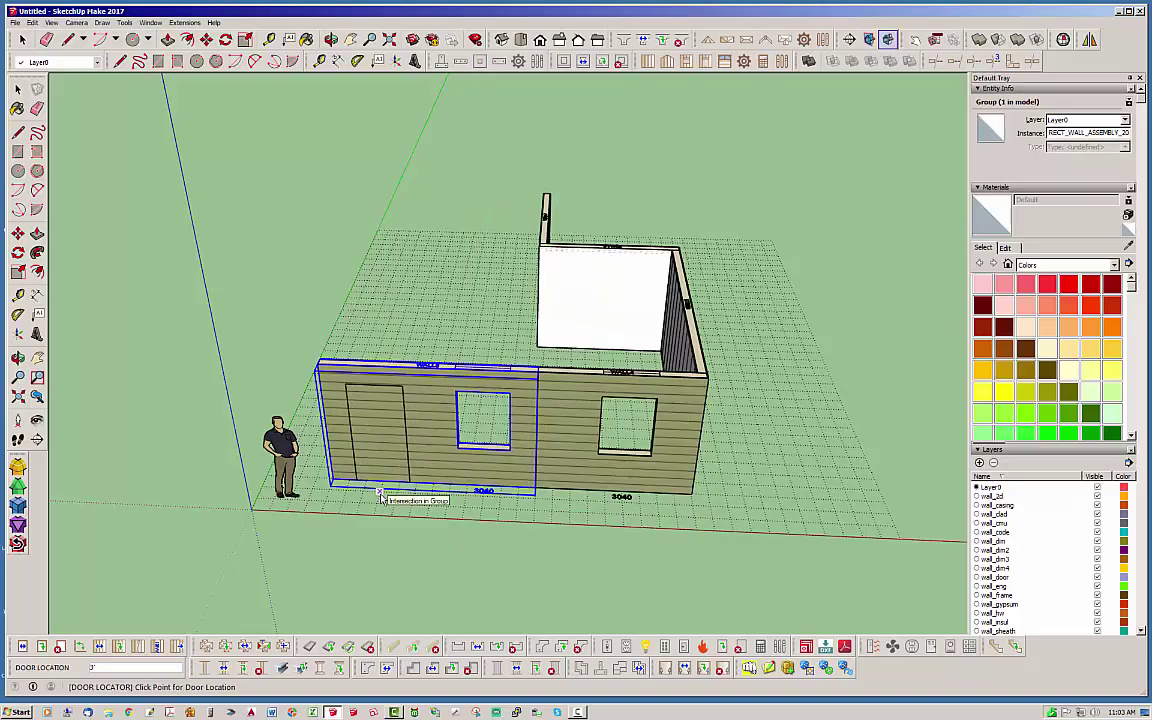
left_click(381, 497)
left_click(607, 385)
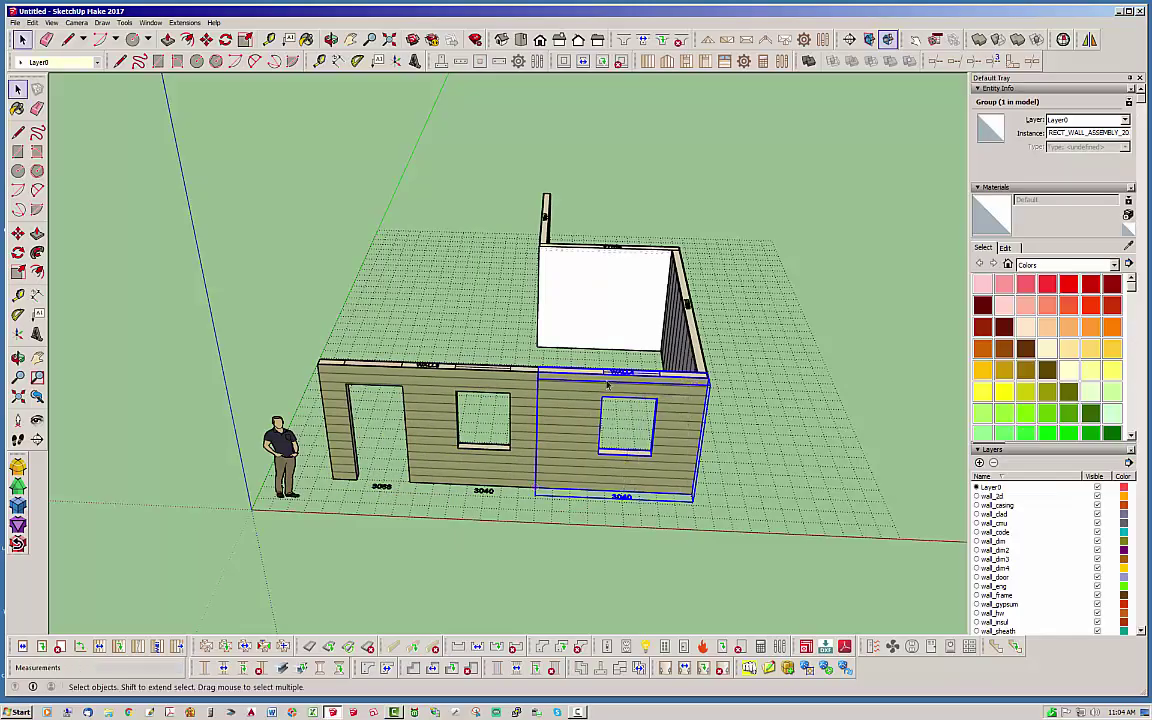
Examine the corner between the 9' window wall and the 16' wall, and the seam between the collinear walls.
mouse_move(525, 364)
middle_mouse_down()
mouse_move(368, 391)
mouse_move(535, 375)
middle_mouse_up()
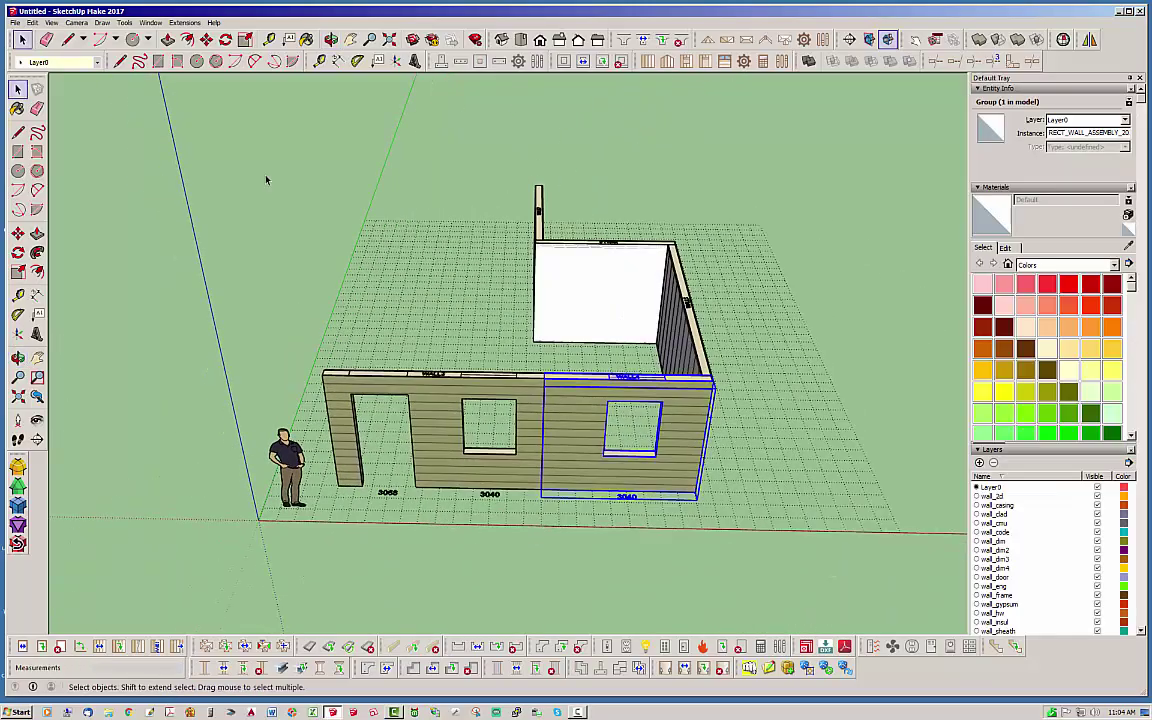
left_click(186, 124)
middle_click_drag(270, 139, 160, 175)
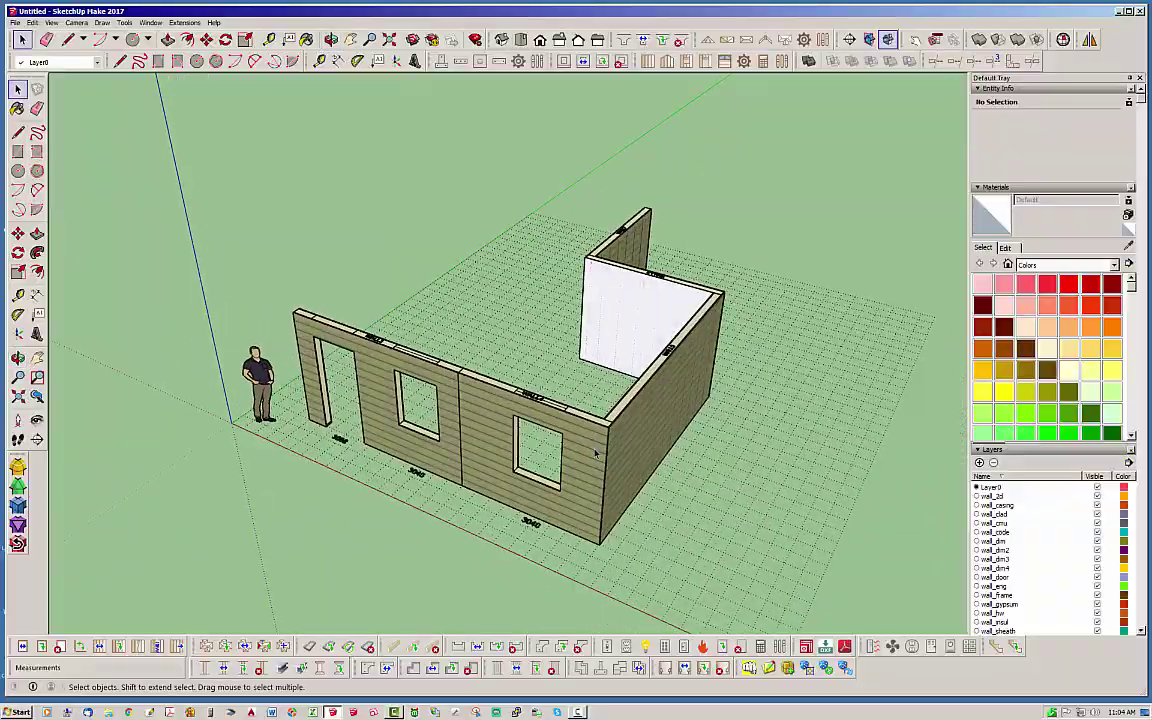
scroll(595, 453, "up", 2)
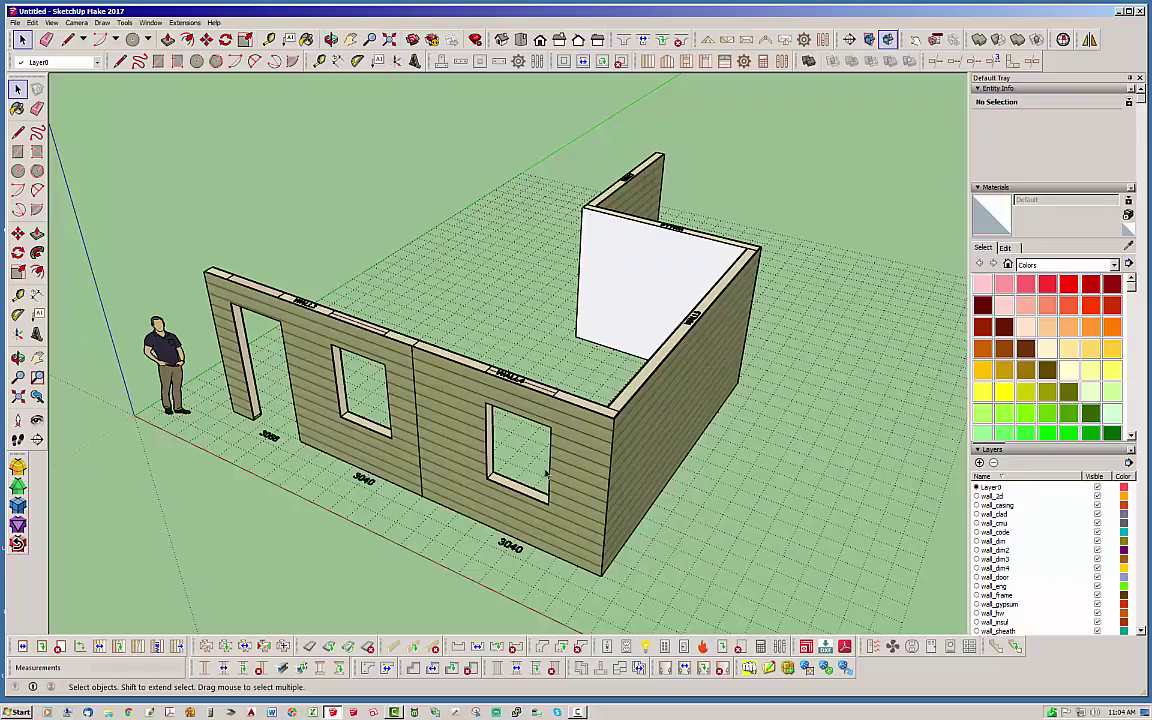
middle_click_drag(565, 470, 474, 465)
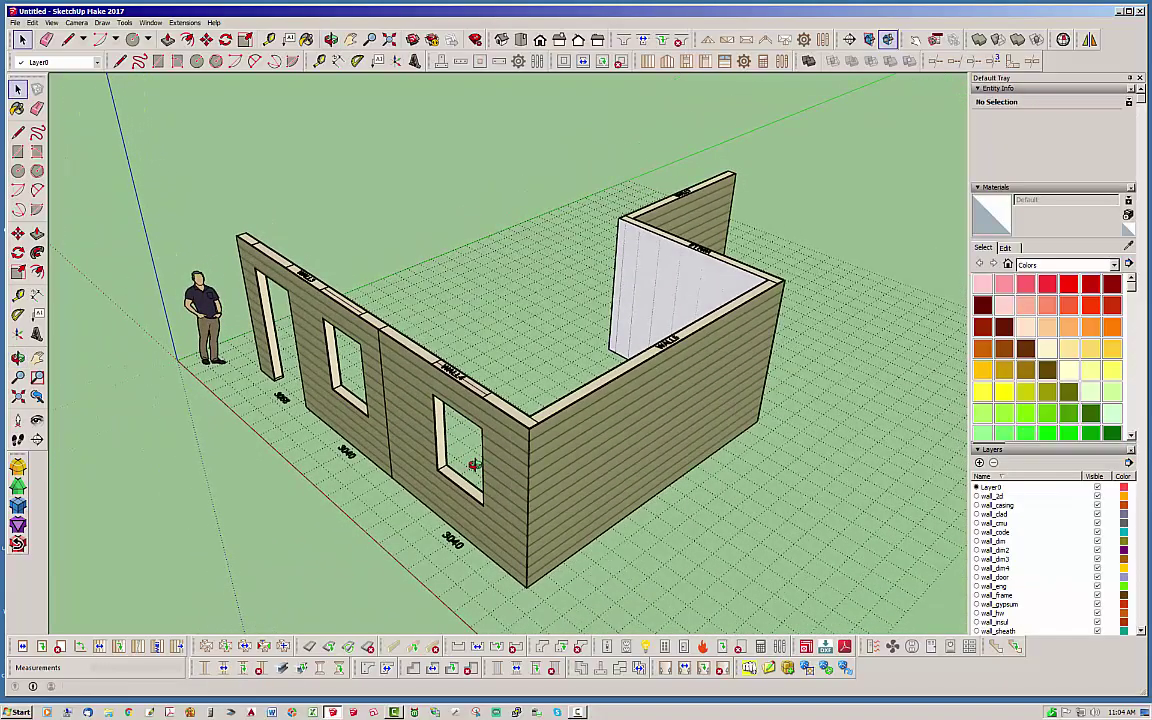
left_click(578, 447)
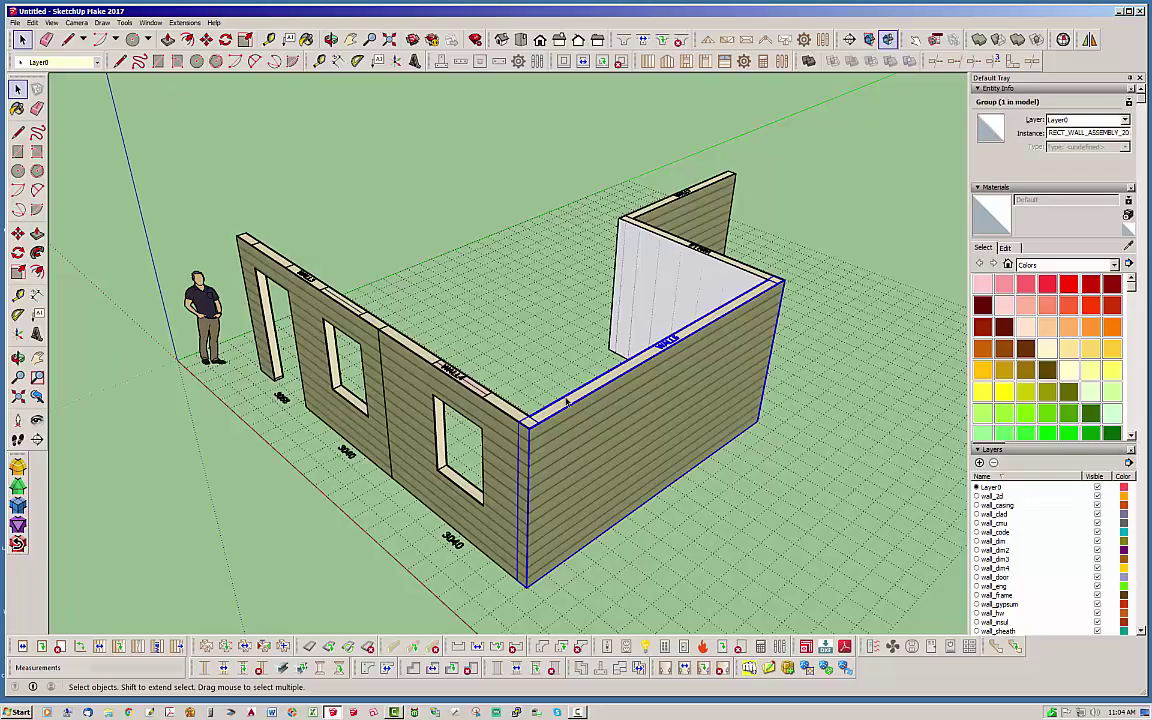
left_click(494, 407)
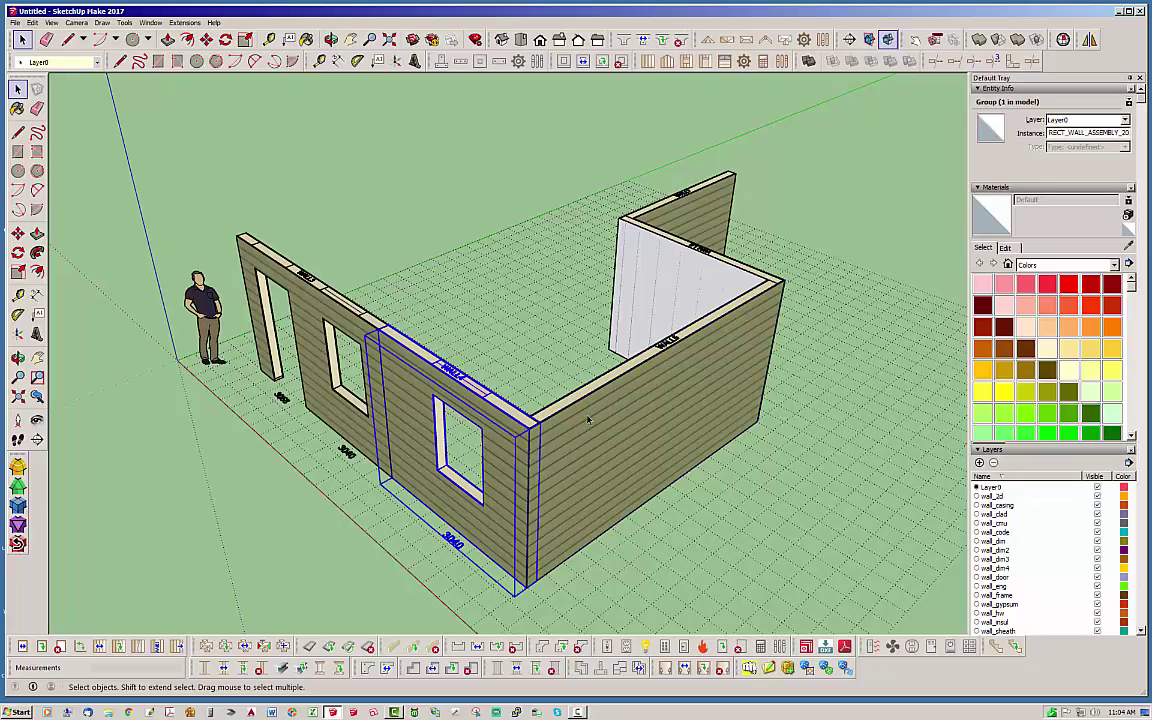
left_click(338, 550)
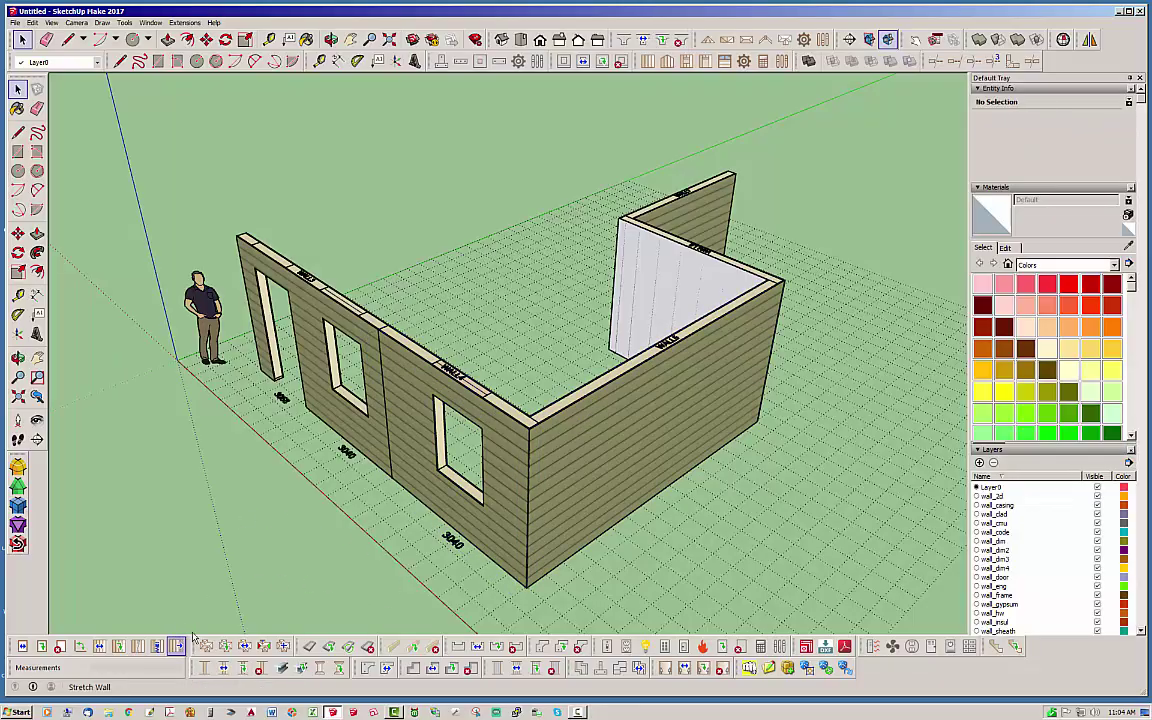
middle_click_drag(270, 579, 330, 565)
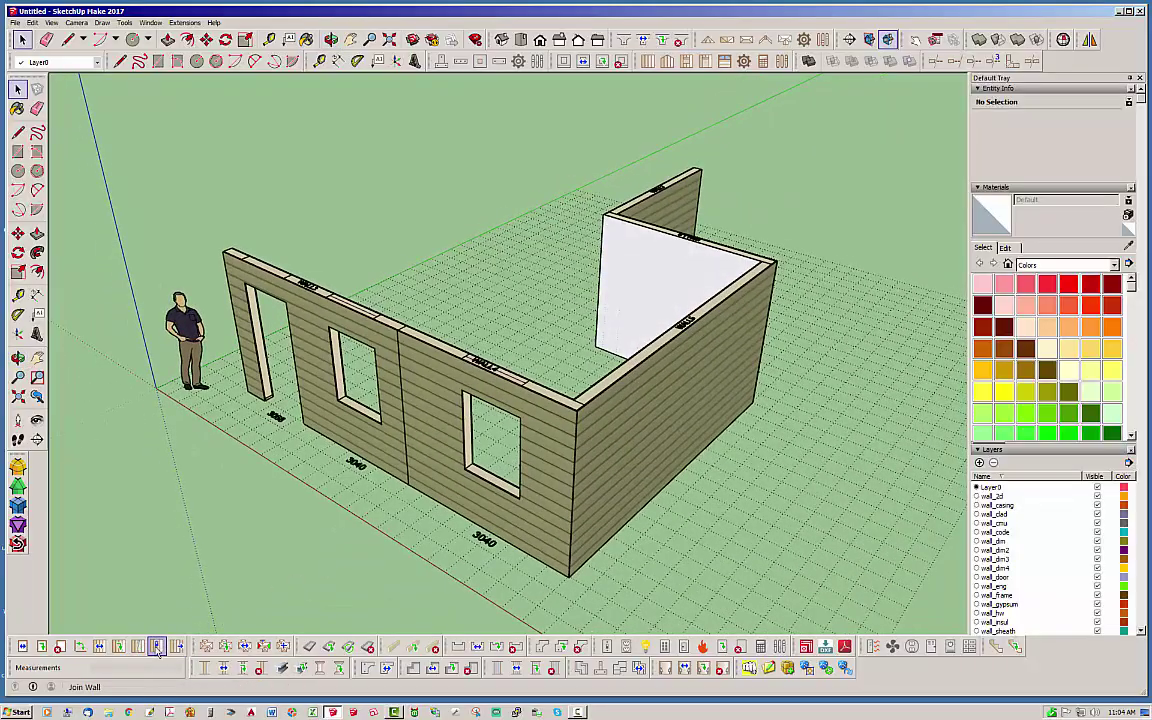
Try to join the 9' window wall to the perpendicular 16' wall at their corner.
left_click(157, 647)
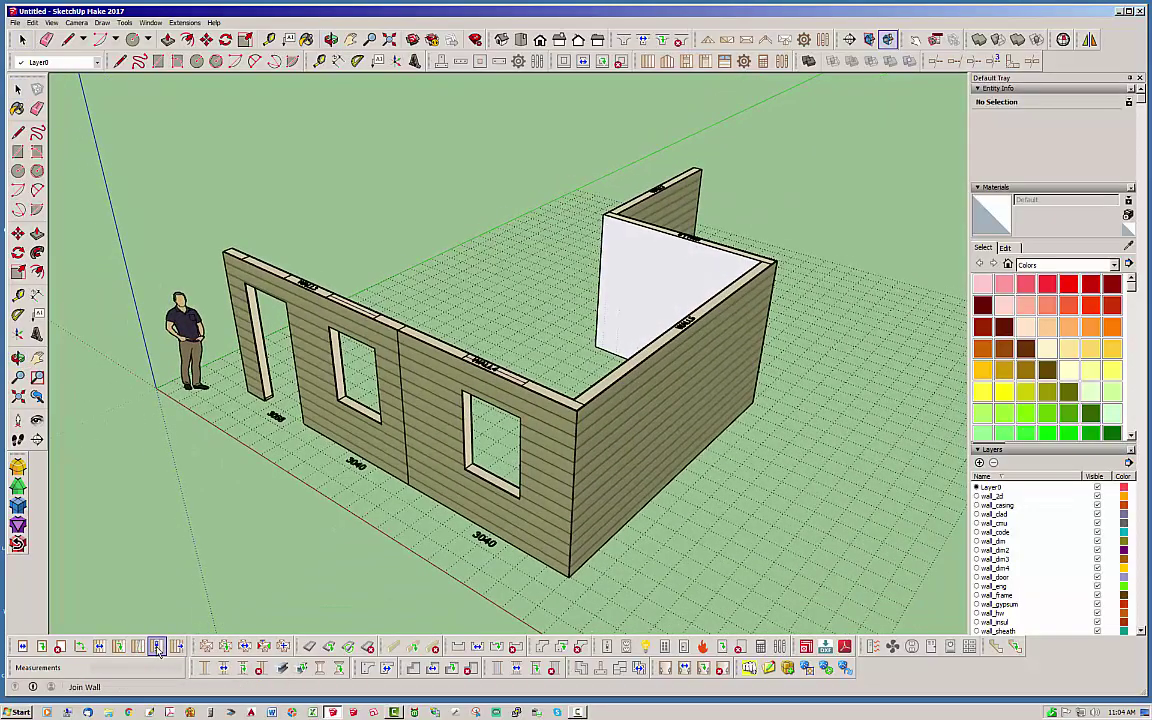
left_click(537, 416)
left_click(595, 385)
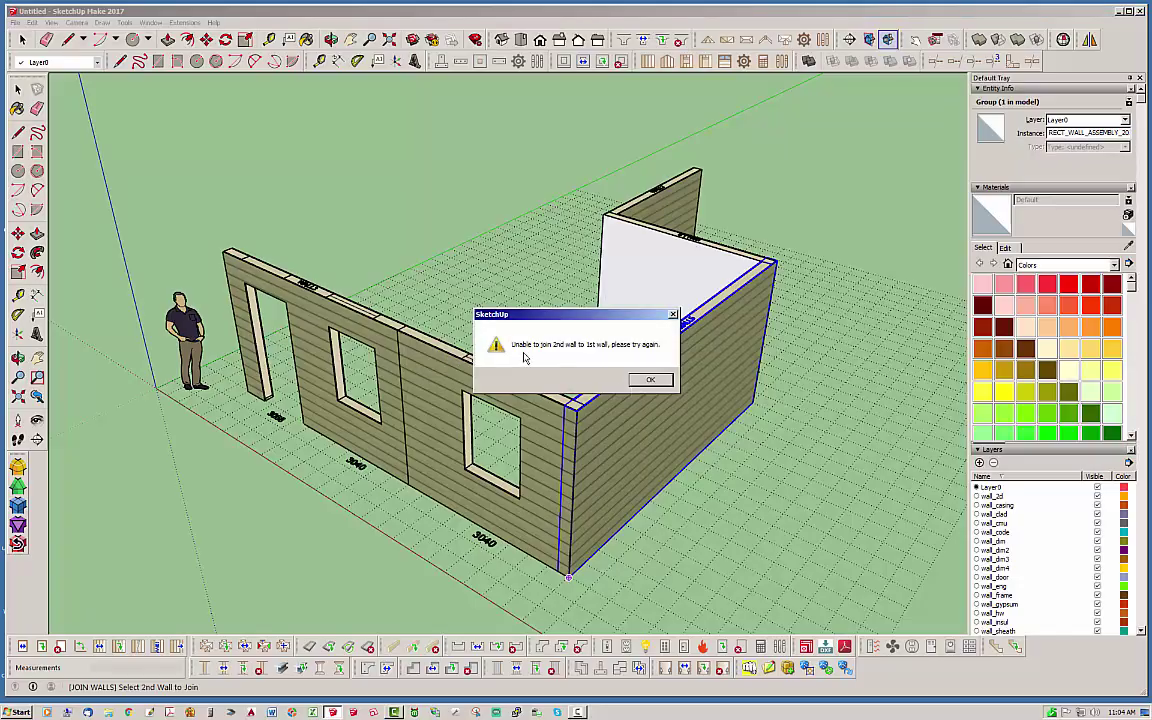
left_click(652, 380)
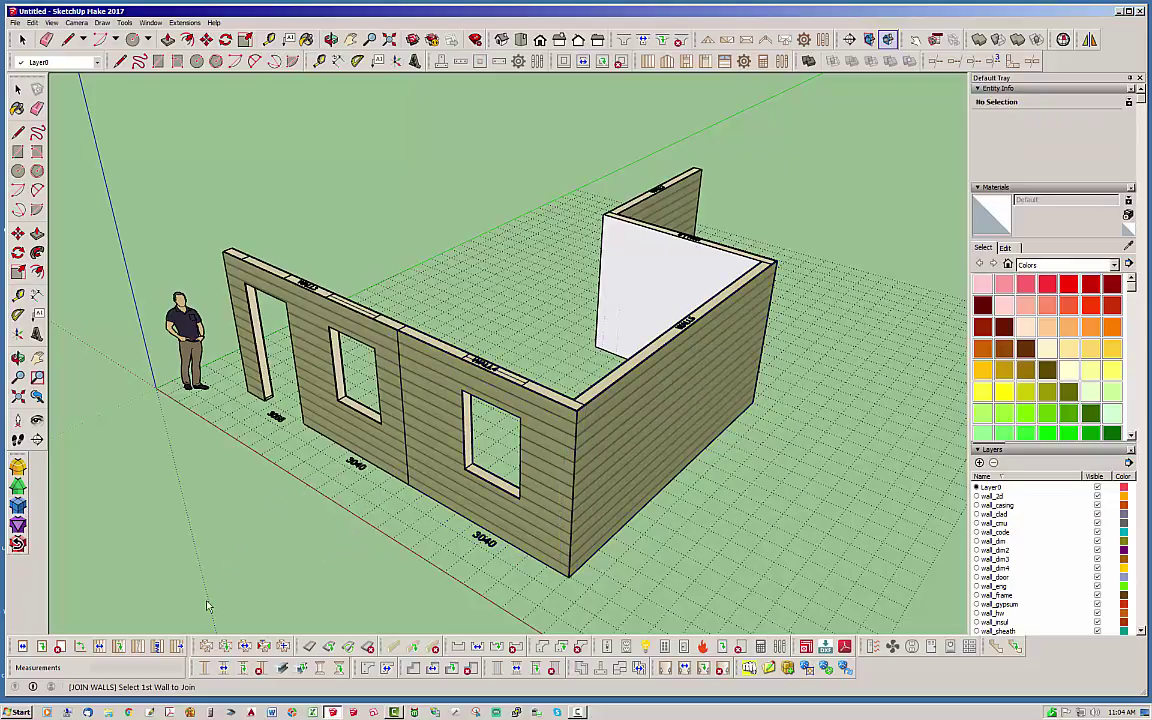
left_click(418, 390)
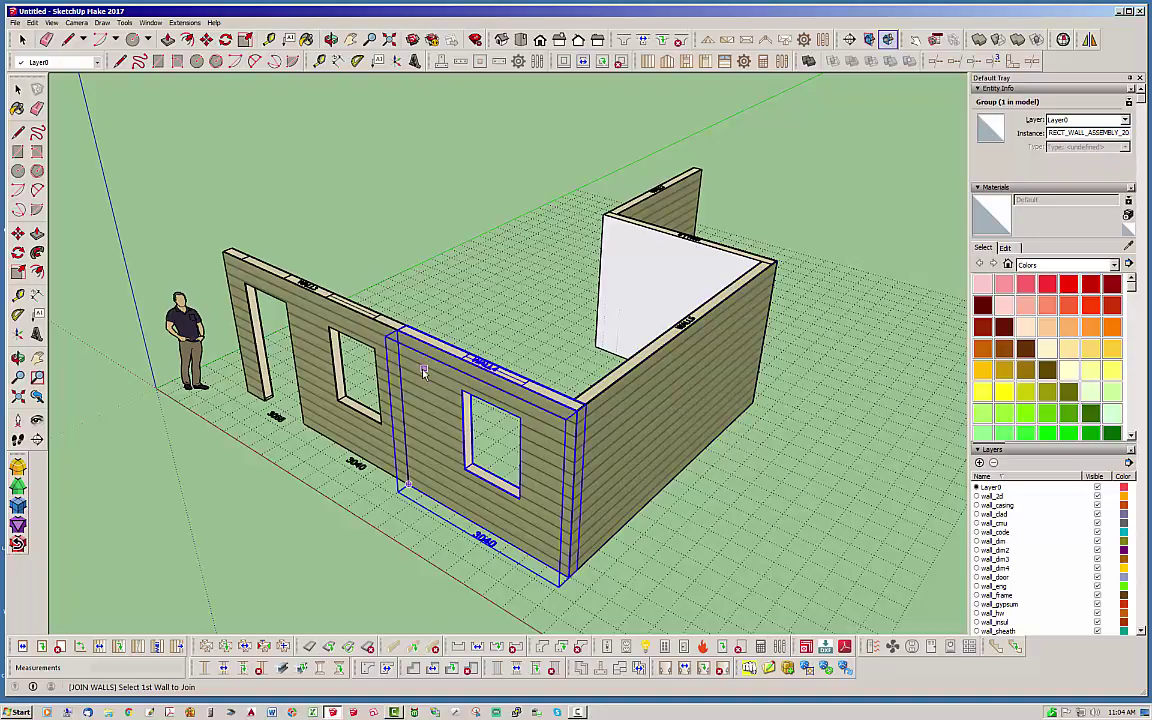
left_click(246, 400)
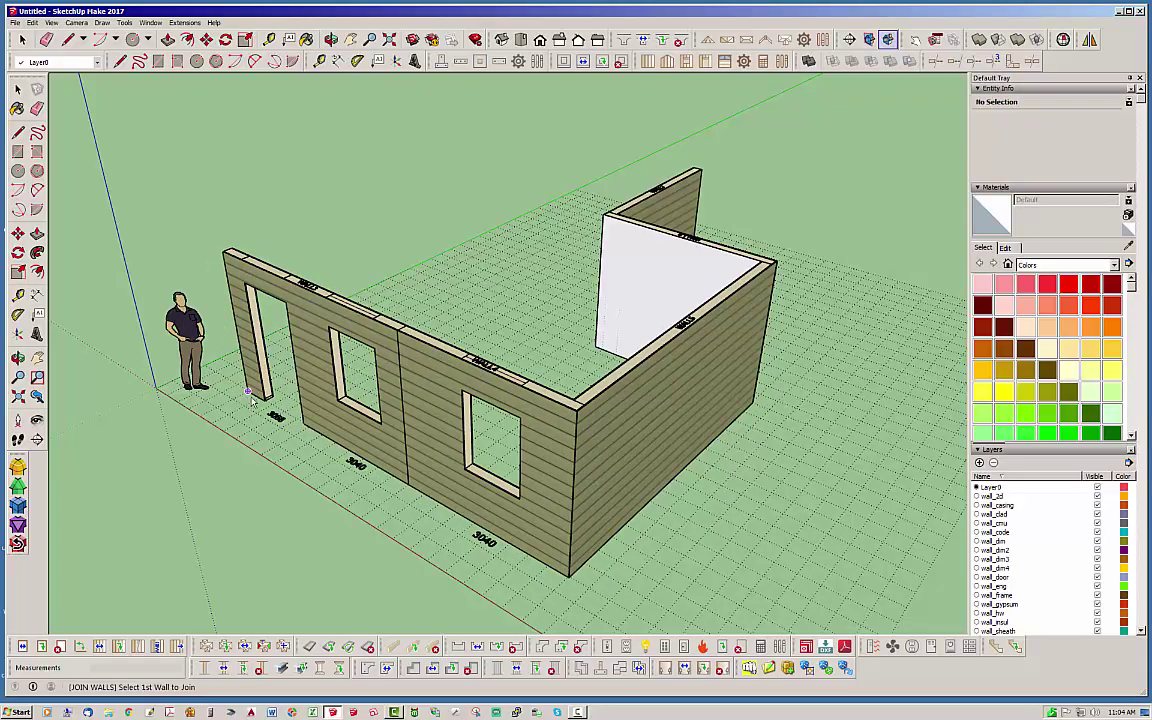
left_click(400, 485)
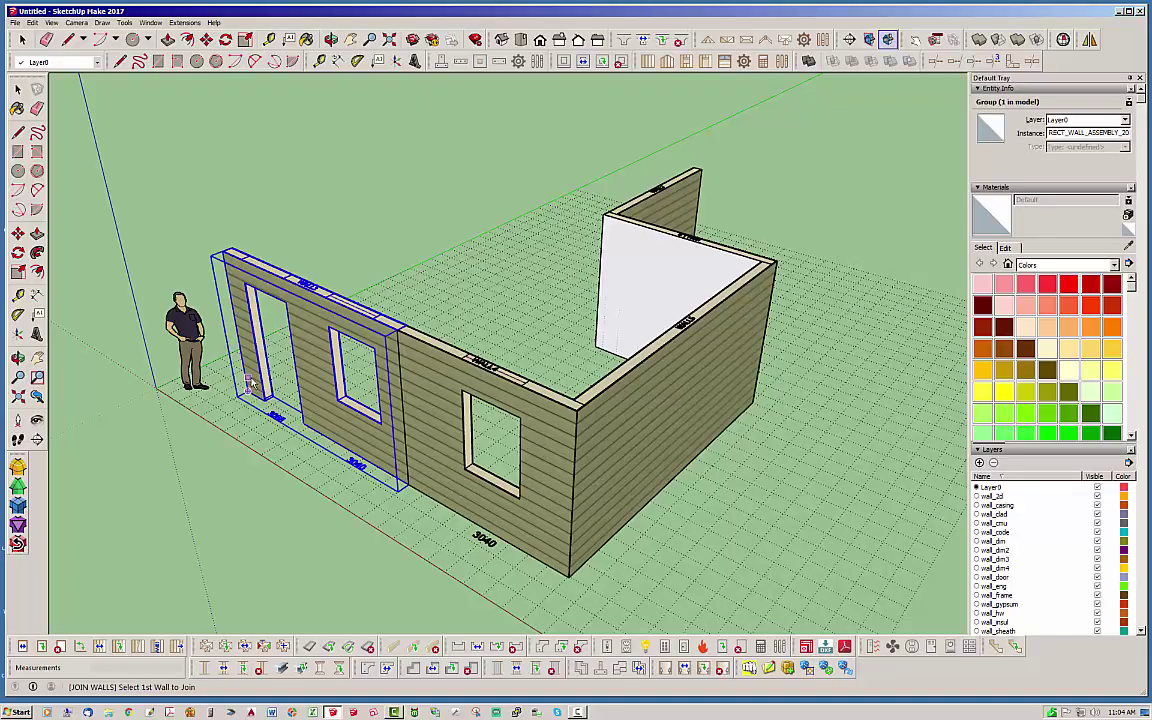
left_click(407, 488)
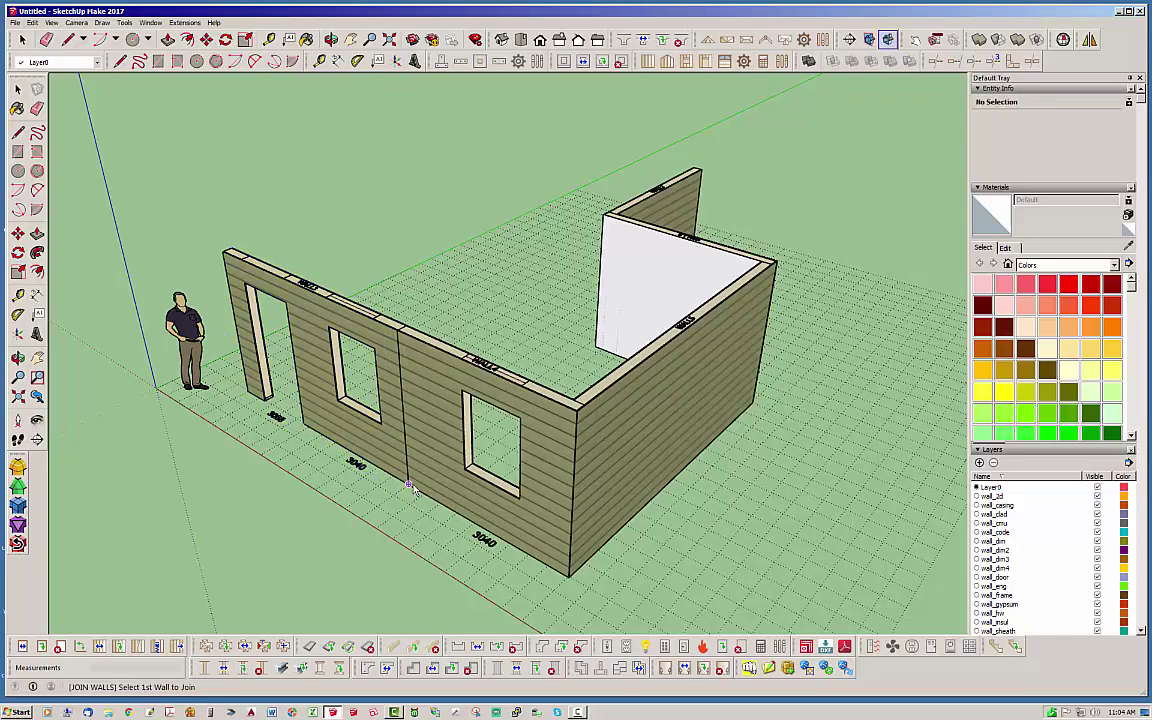
left_click(409, 485)
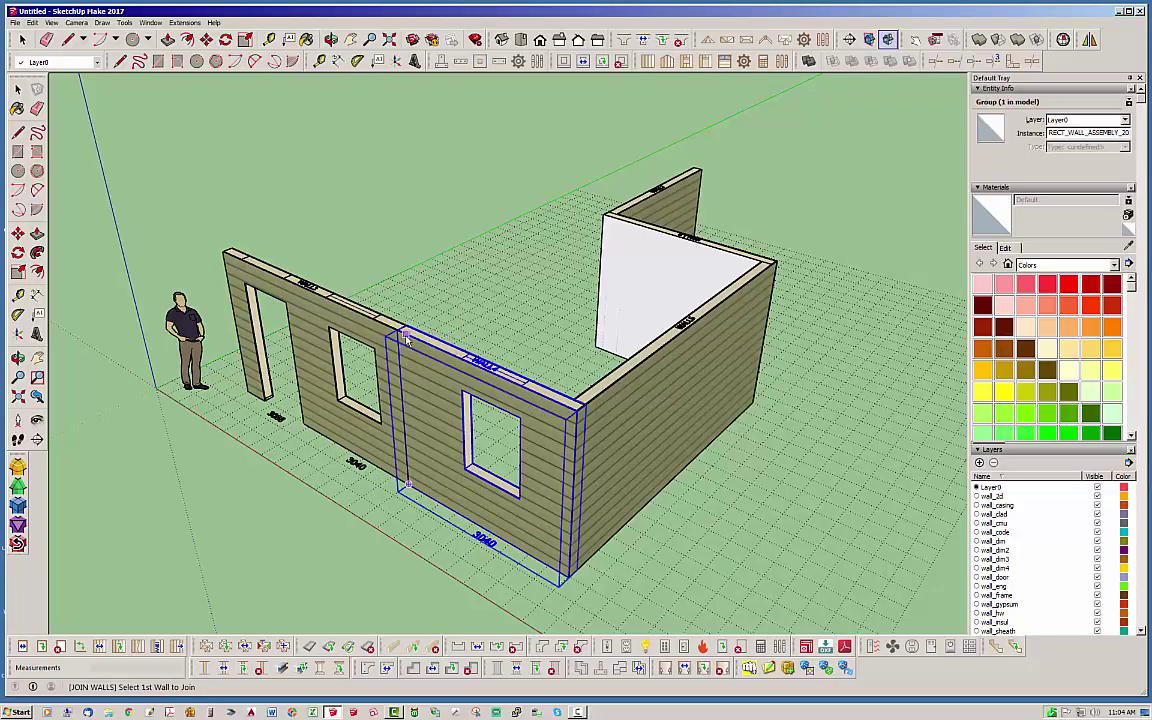
left_click(367, 398)
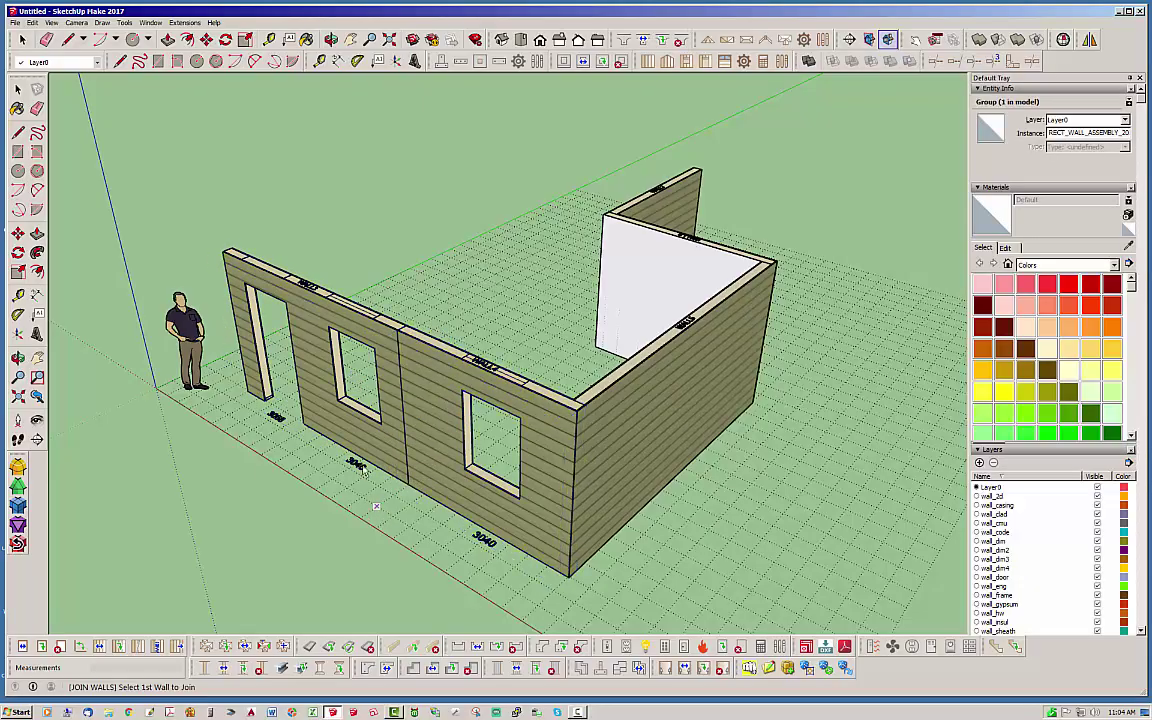
Join the two collinear walls with windows and a door into a single wall.
left_click(347, 417)
left_click(427, 416)
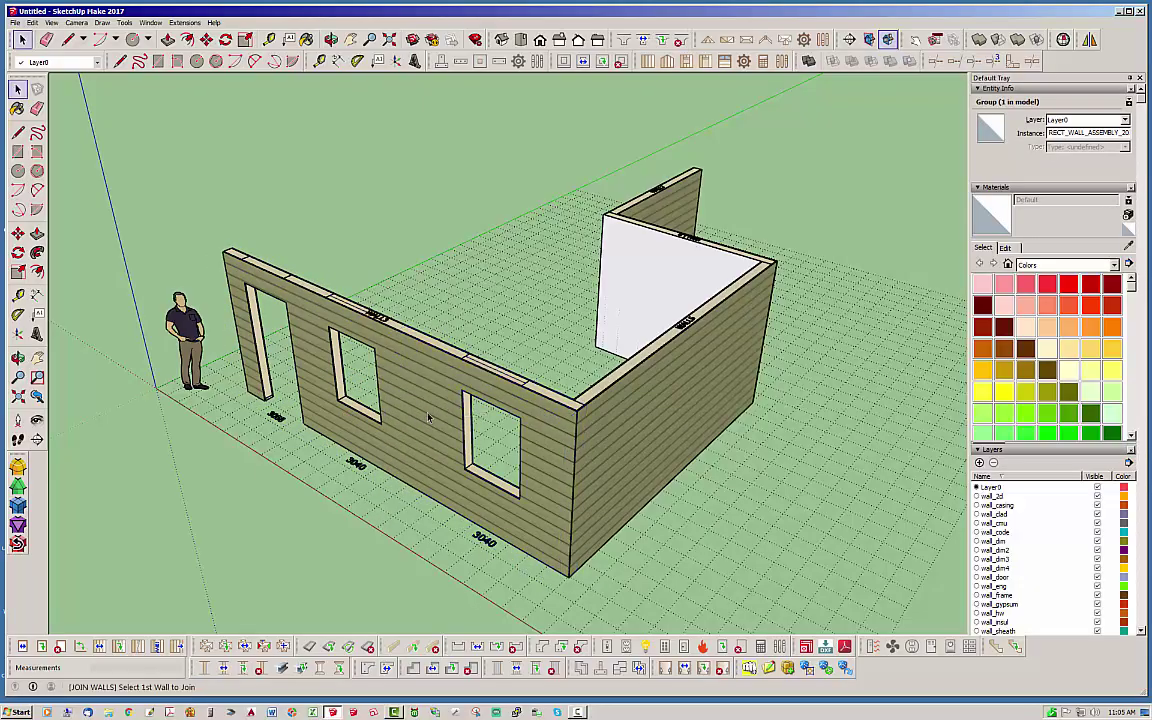
key("space")
middle_click_drag(326, 425, 540, 436)
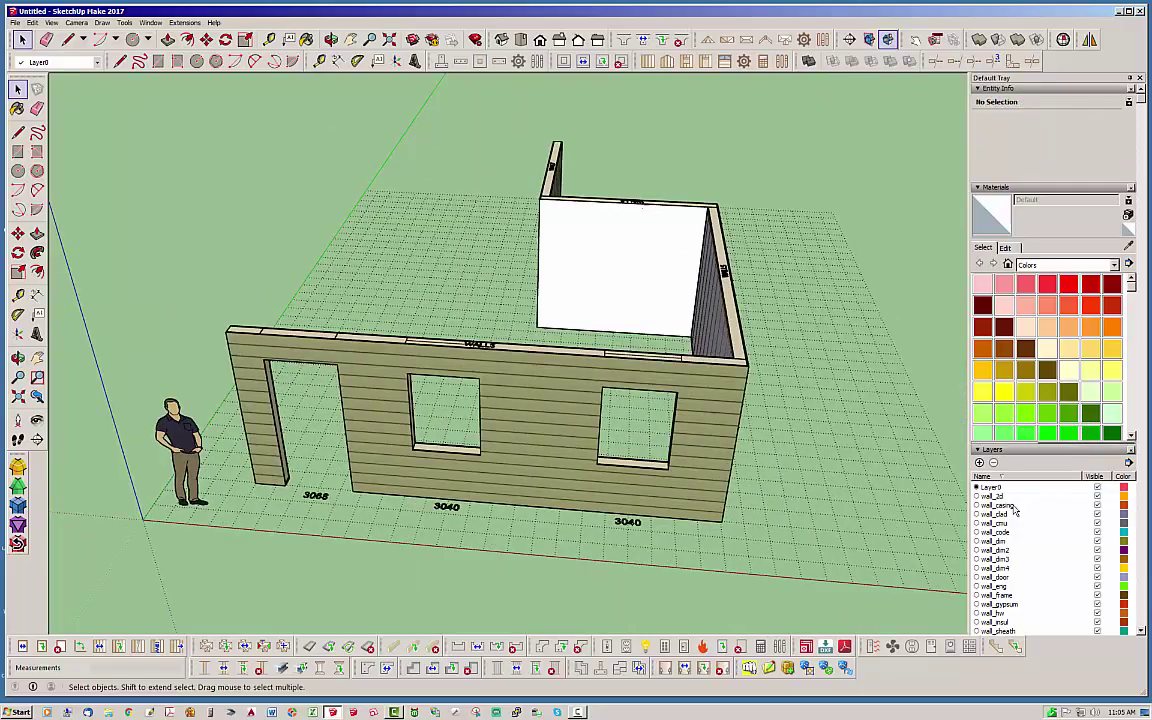
Hide the wall_gypsum layer to expose the framing inside the joined wall.
left_click(1097, 605)
mouse_move(384, 362)
middle_mouse_down()
mouse_move(420, 330)
mouse_move(375, 344)
mouse_move(420, 300)
mouse_move(483, 165)
mouse_move(458, 306)
middle_mouse_up()
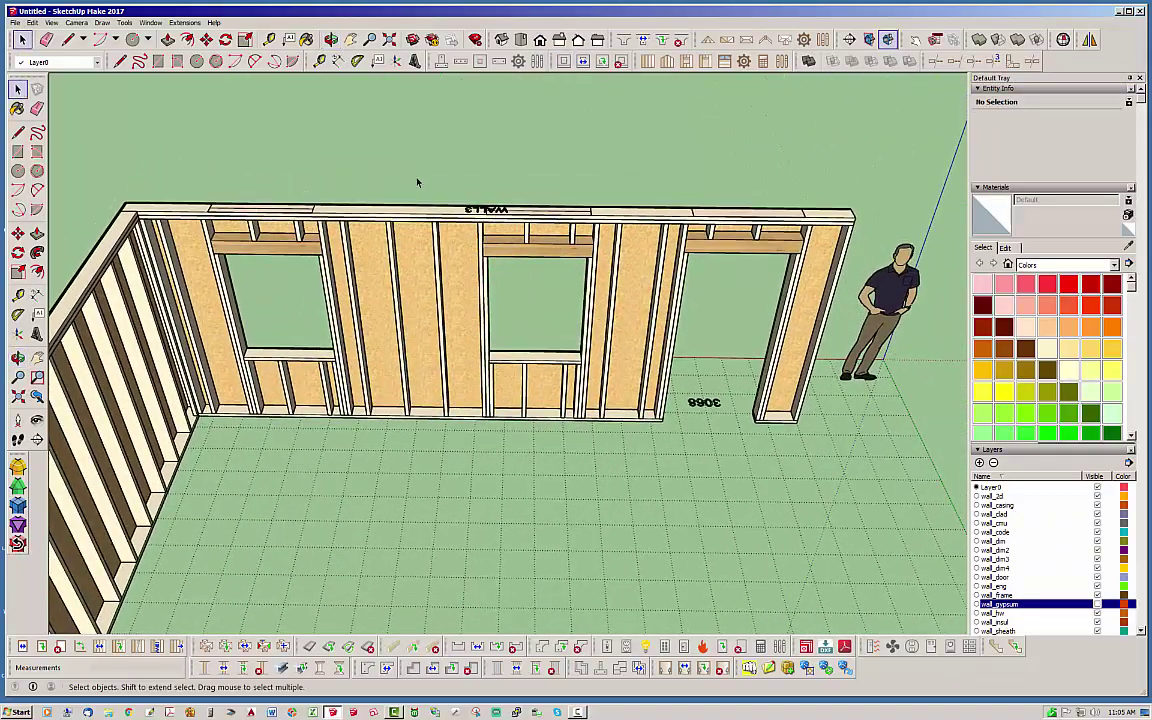
key("l")
key("space")
Split the joined wall between its two windows, 13' from the door end.
left_click(137, 646)
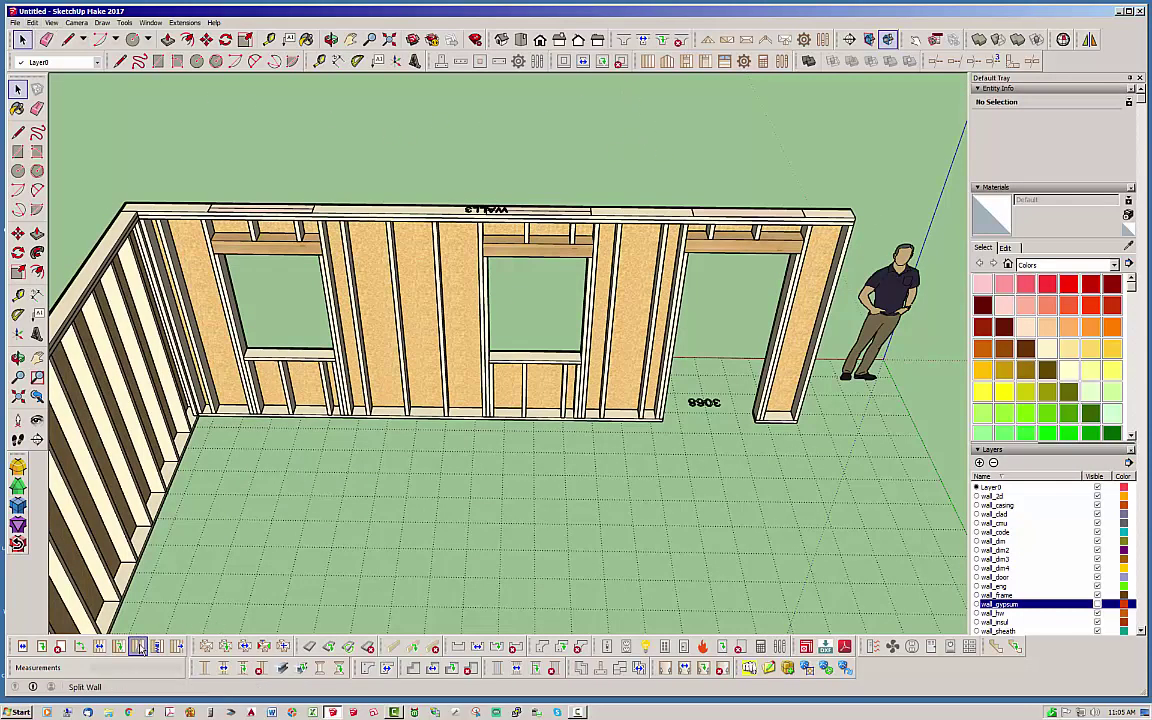
left_click(443, 310)
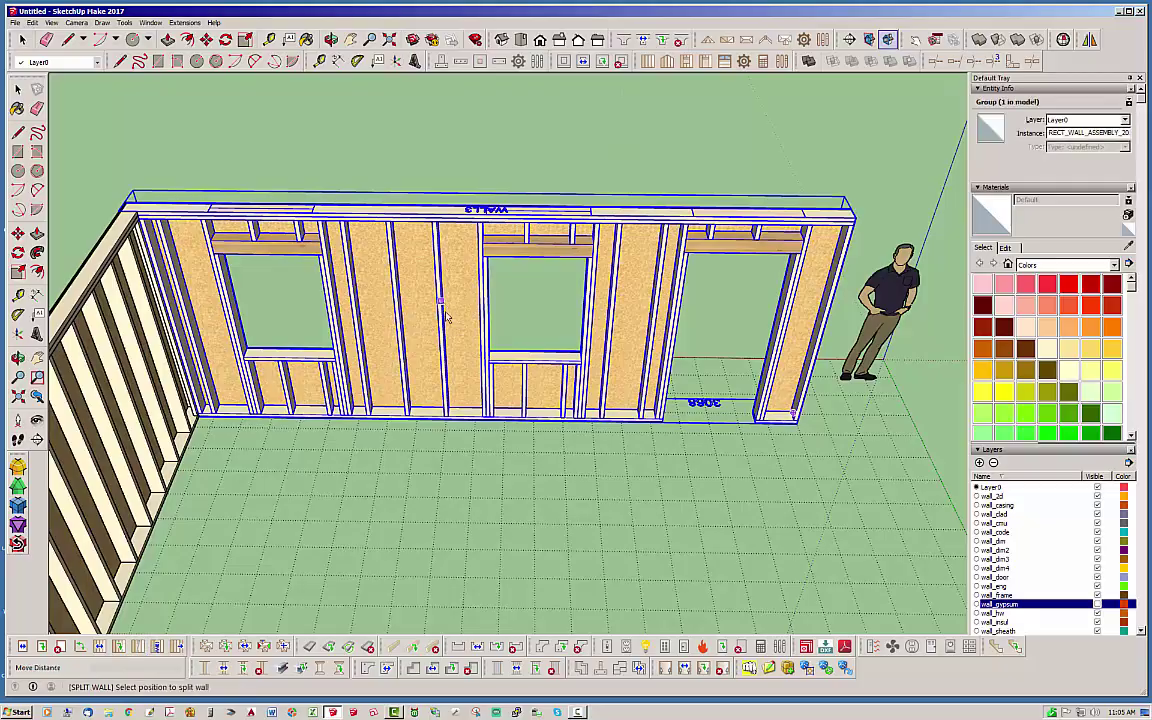
left_click(412, 452)
Examine the siding seam and the interior framing on both sides of the split.
middle_click_drag(214, 345, 770, 270)
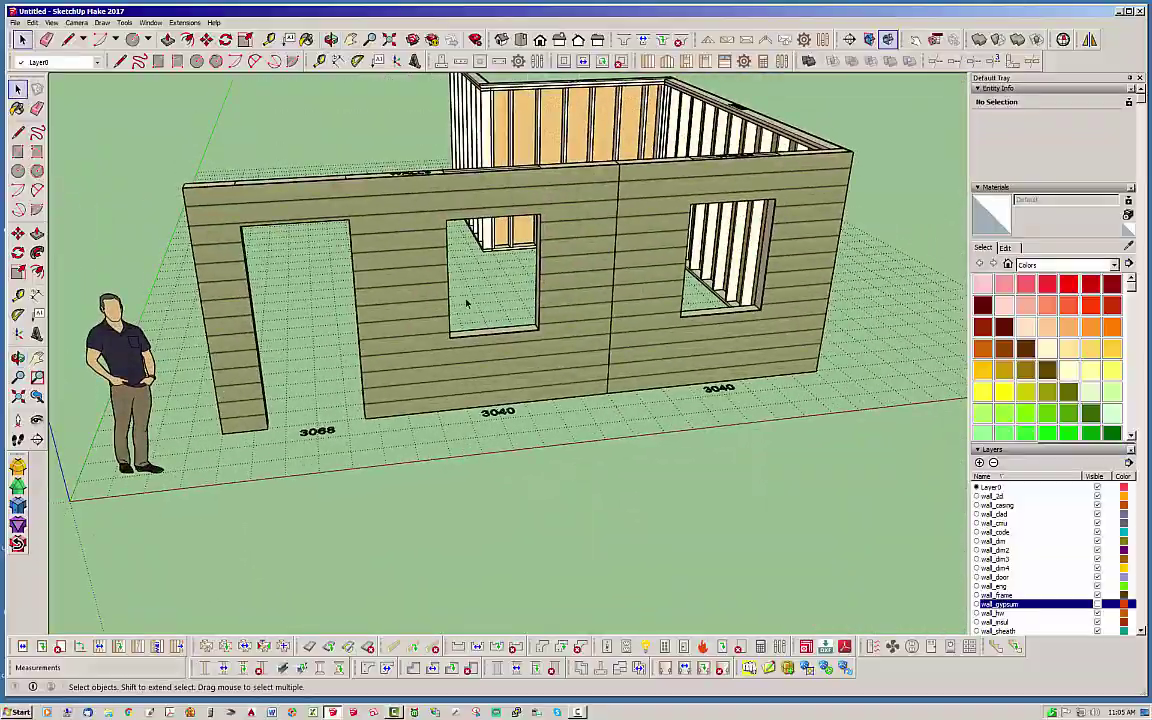
scroll(511, 335, "down", 3)
mouse_move(512, 337)
middle_mouse_down()
mouse_move(505, 345)
mouse_move(512, 321)
middle_mouse_up()
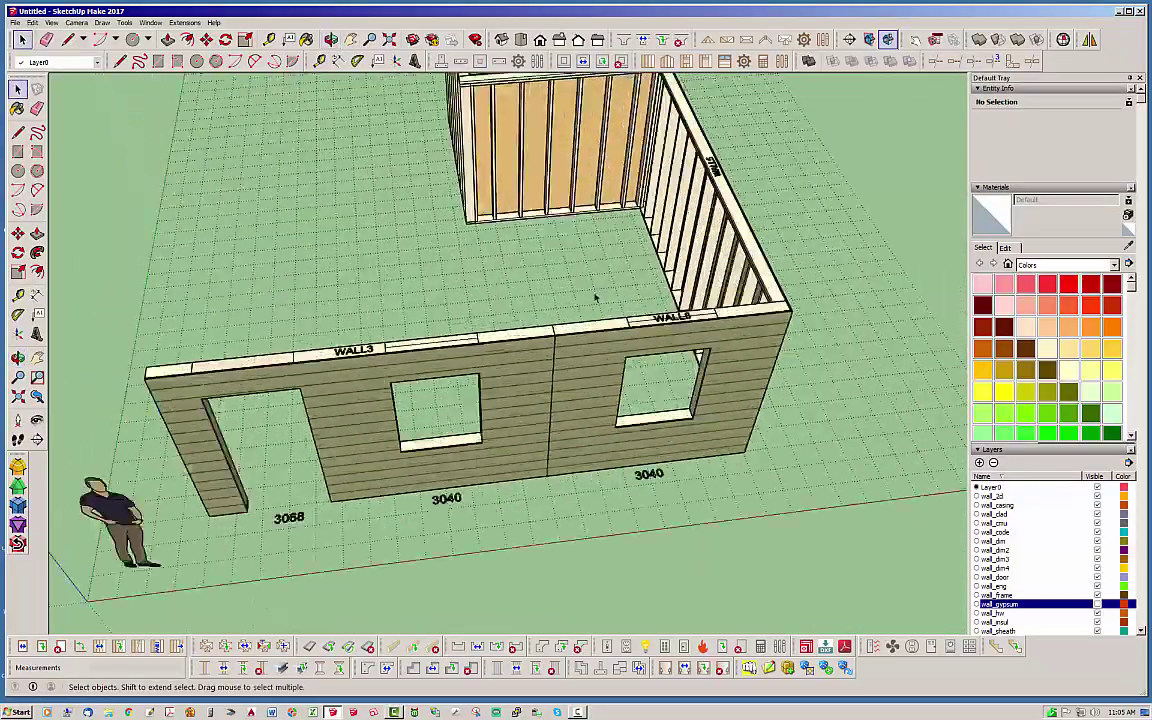
scroll(515, 381, "up", 3)
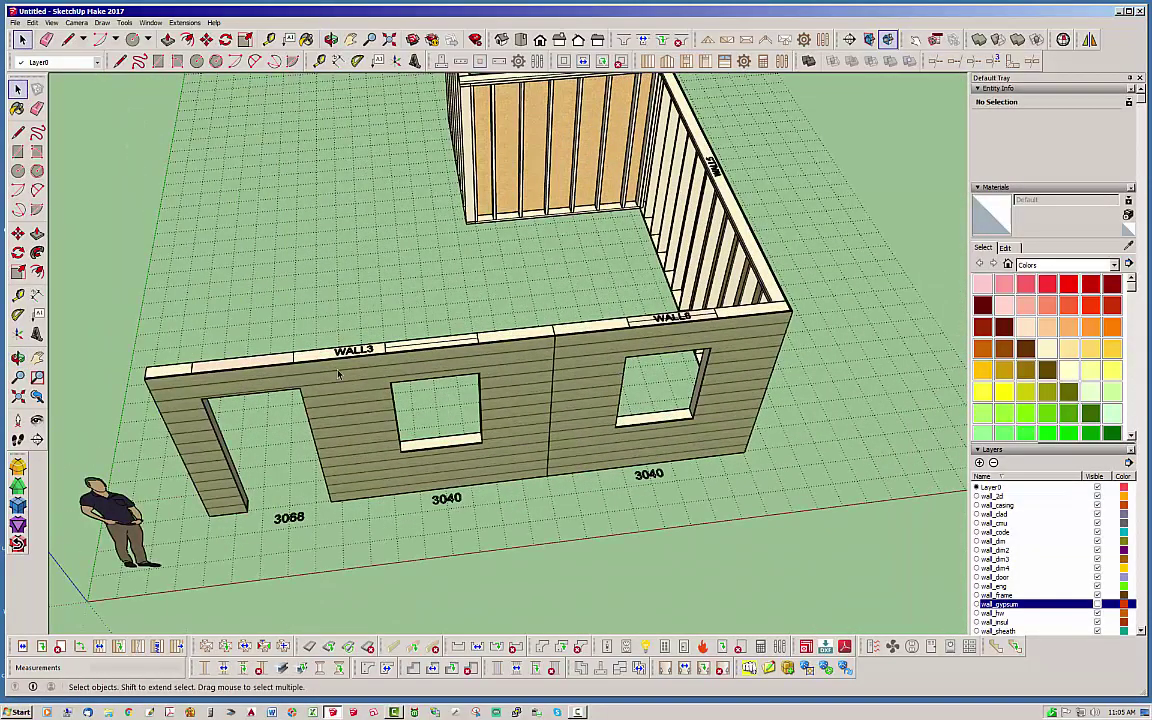
middle_click_drag(548, 378, 293, 507)
middle_click_drag(445, 521, 350, 330)
scroll(506, 159, "up", 2)
scroll(447, 267, "up", 1)
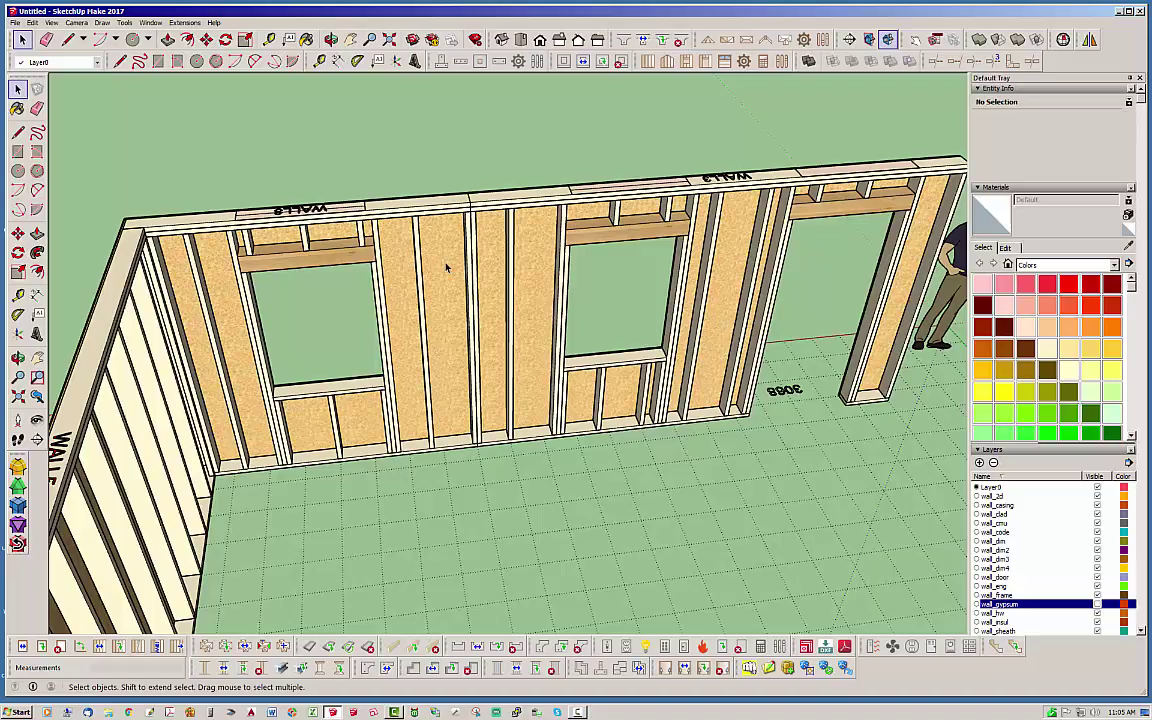
scroll(479, 280, "down", 1)
middle_click_drag(649, 296, 609, 217)
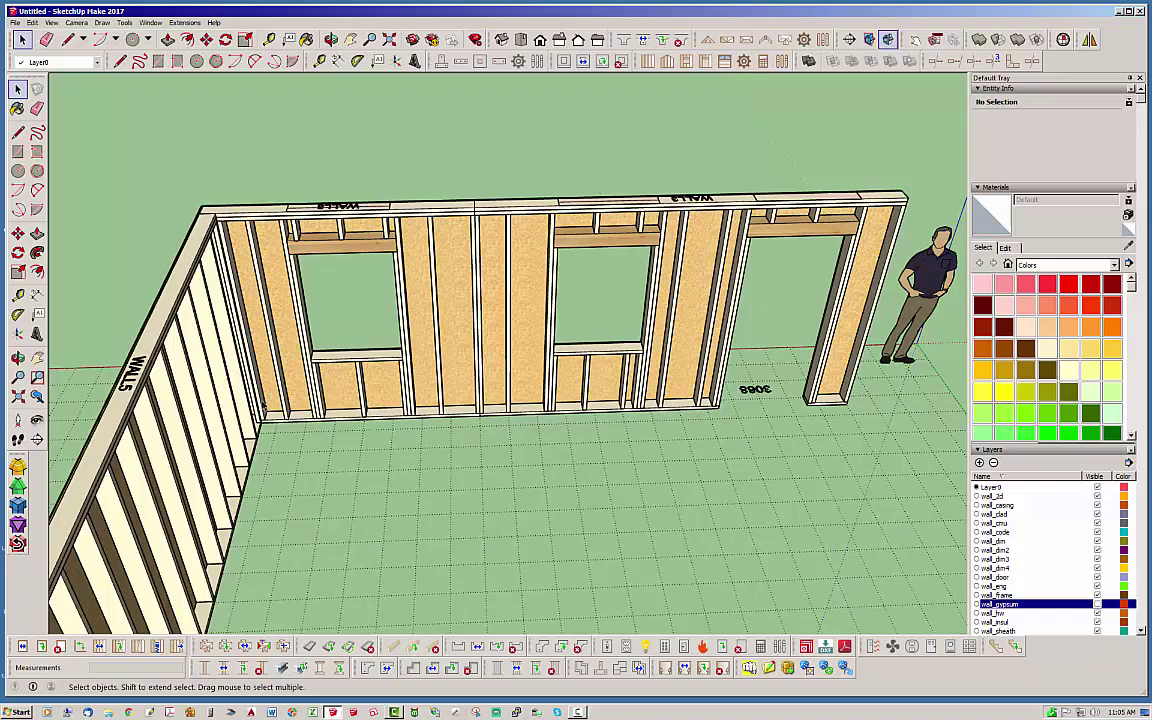
Rejoin the two split wall segments, selecting the corner-side segment first and the door-side segment second.
left_click(140, 646)
left_click(444, 232)
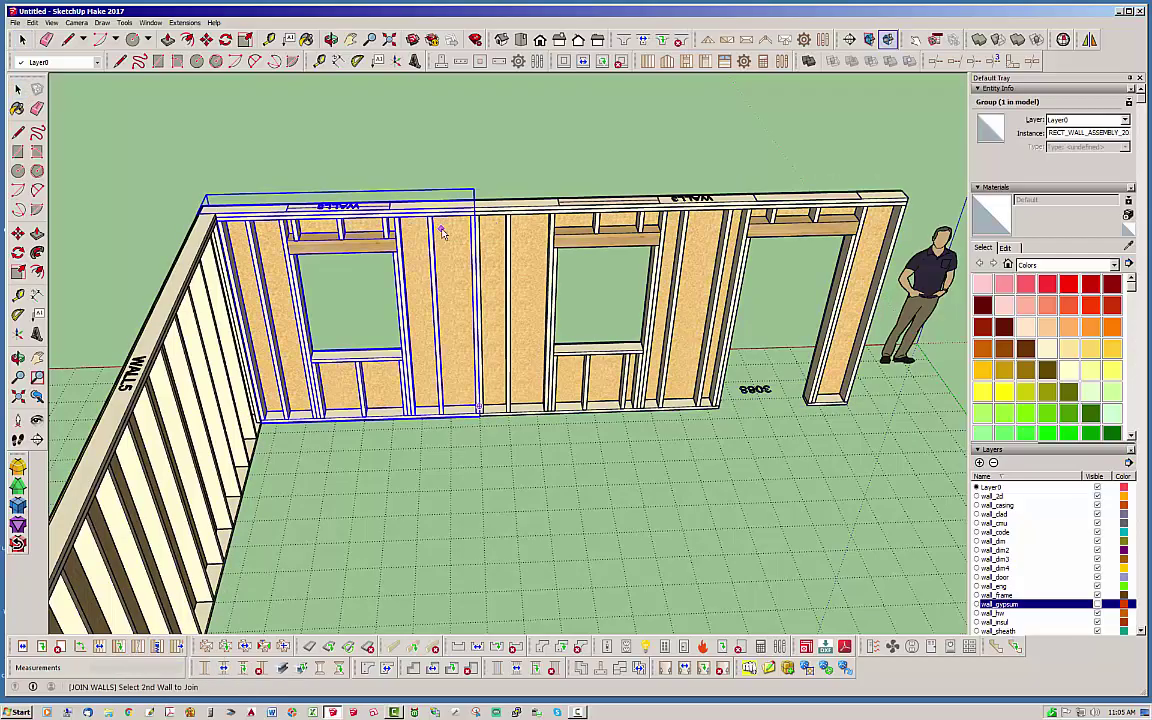
left_click(507, 231)
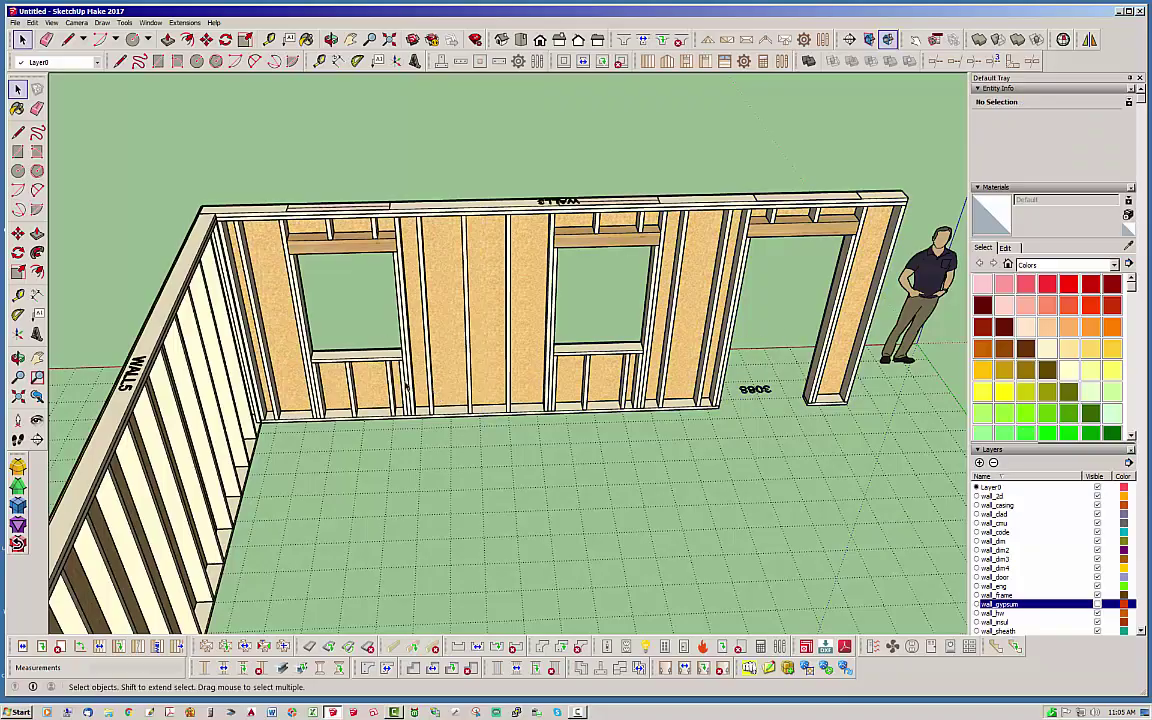
Examine the rejoined wall's stud framing, corner and exterior siding.
middle_click_drag(407, 390, 447, 214)
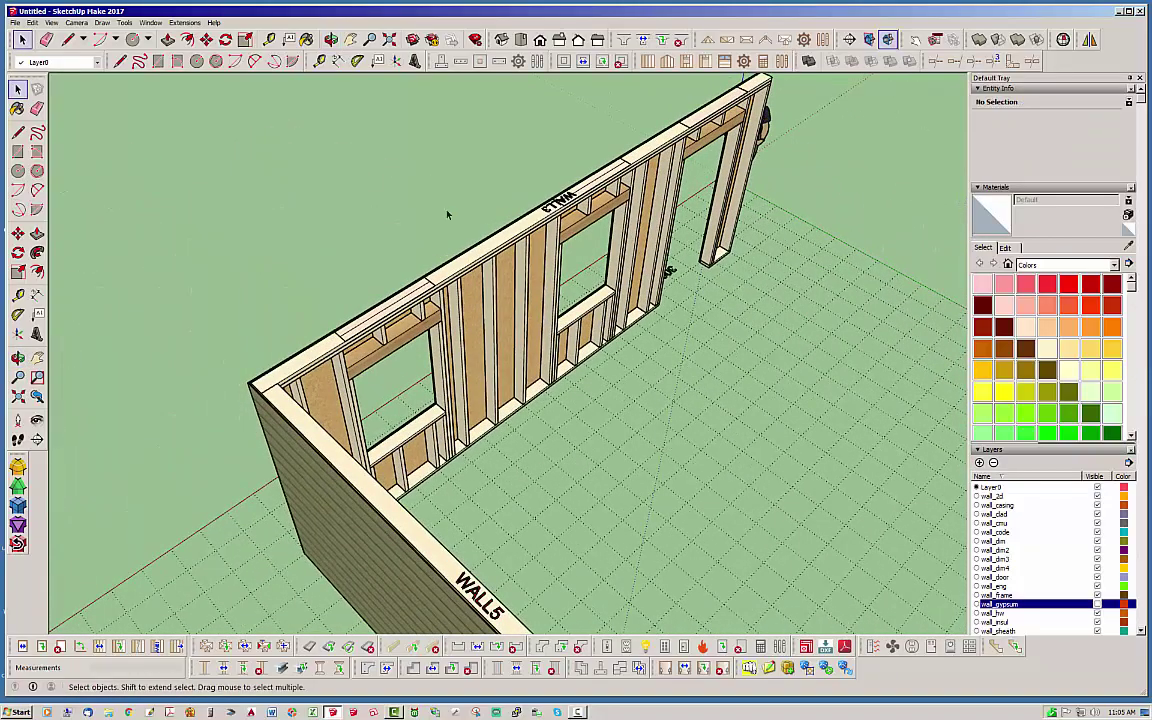
left_click(549, 282)
left_click(285, 188)
middle_click_drag(214, 376, 265, 505)
scroll(275, 510, "down", 2)
scroll(732, 272, "up", 2)
scroll(610, 352, "up", 2)
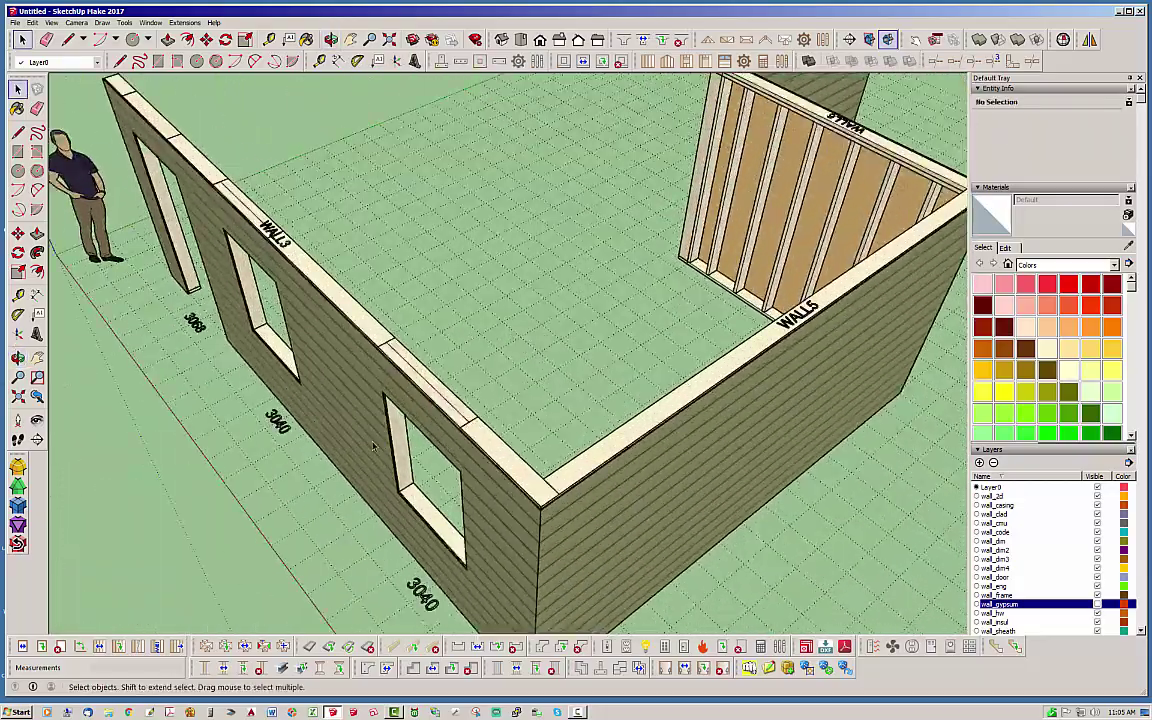
middle_click_drag(373, 446, 598, 219)
scroll(429, 470, "down", 4)
middle_click_drag(560, 445, 458, 424)
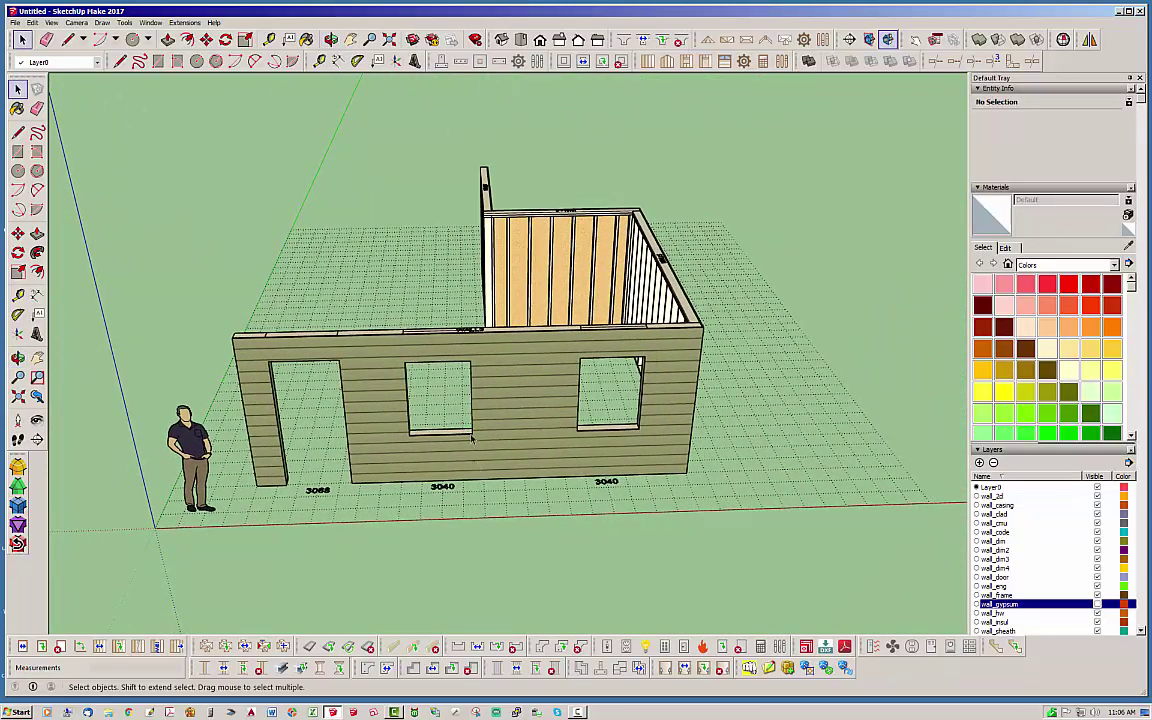
Stretch the rejoined wall outward by 2' at its door end.
left_click(176, 648)
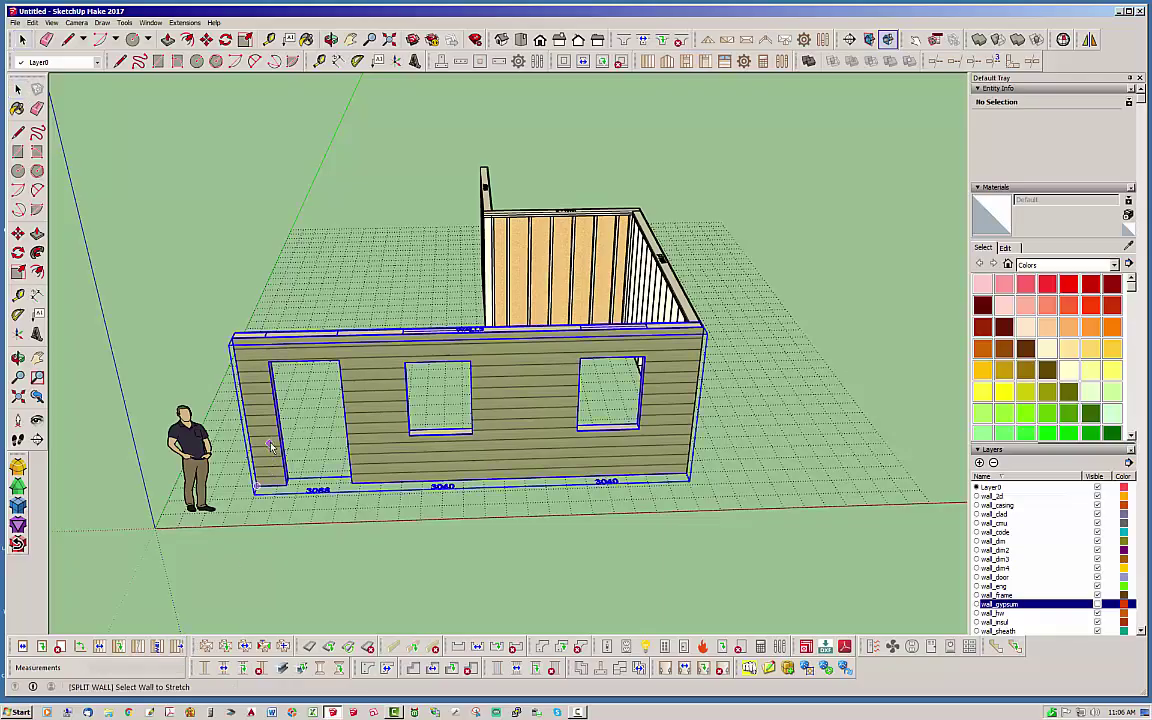
left_click(270, 447)
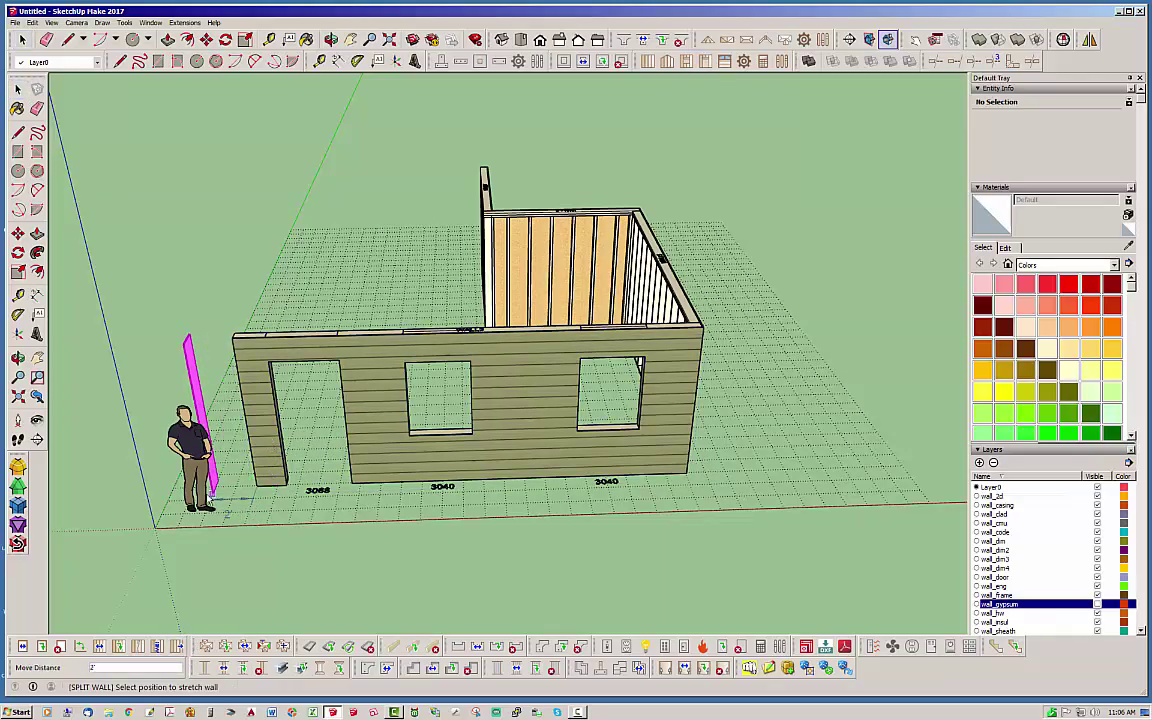
left_click(200, 531)
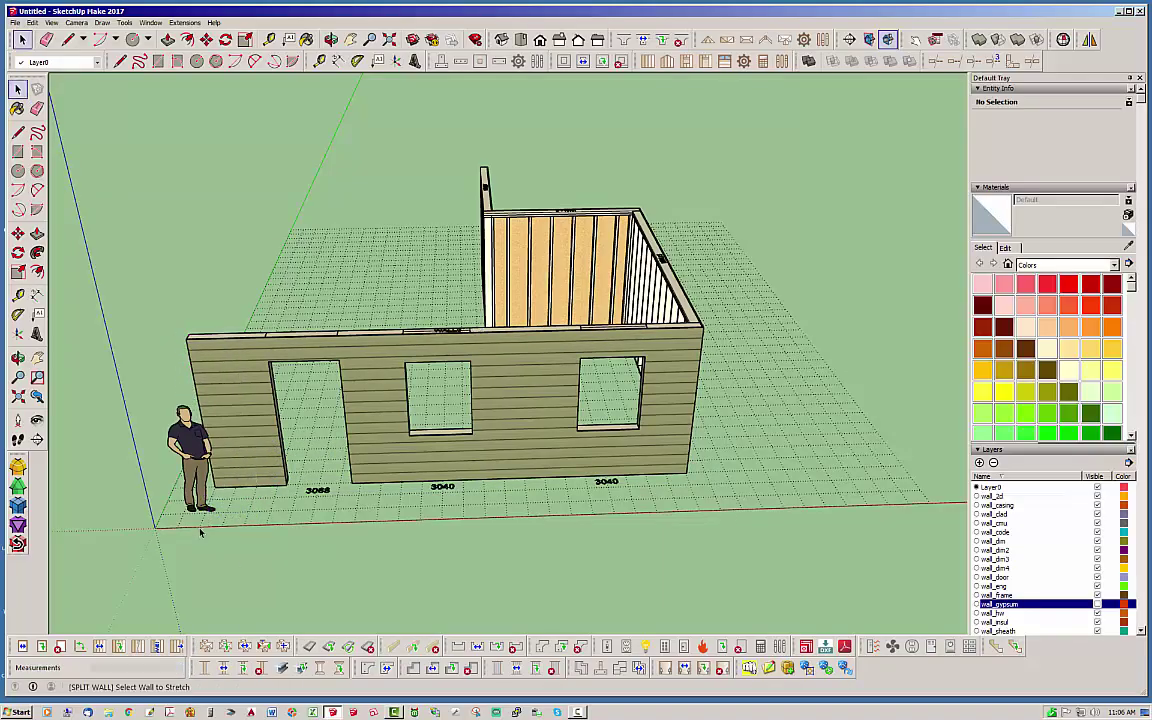
key("space")
Stretch the door end of the wall inward by 8', past the door opening, leaving only the two windows.
middle_click_drag(292, 461, 322, 468)
scroll(304, 468, "up", 3)
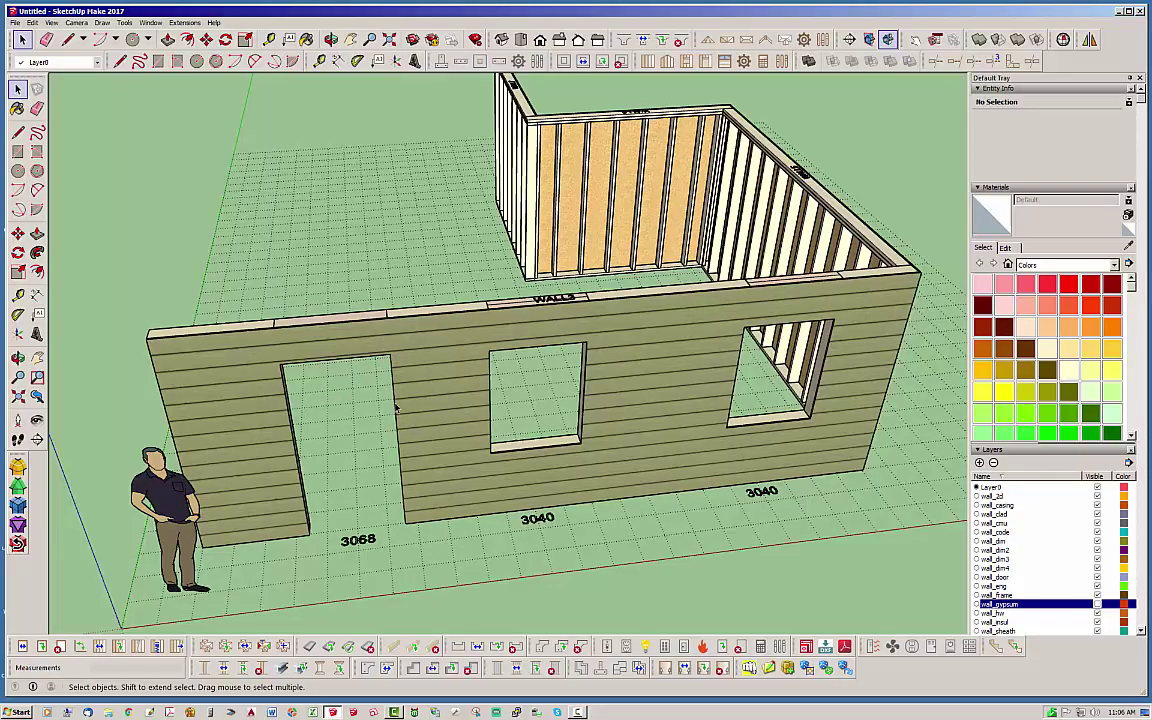
middle_click_drag(384, 458, 347, 507)
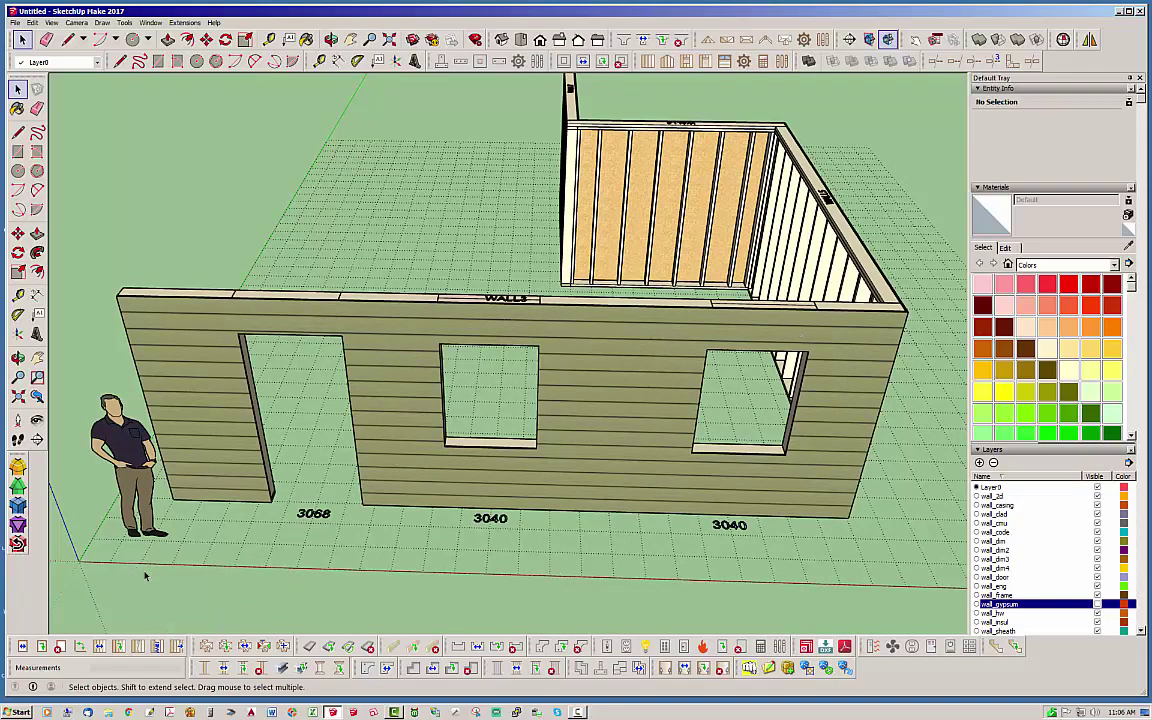
left_click(178, 648)
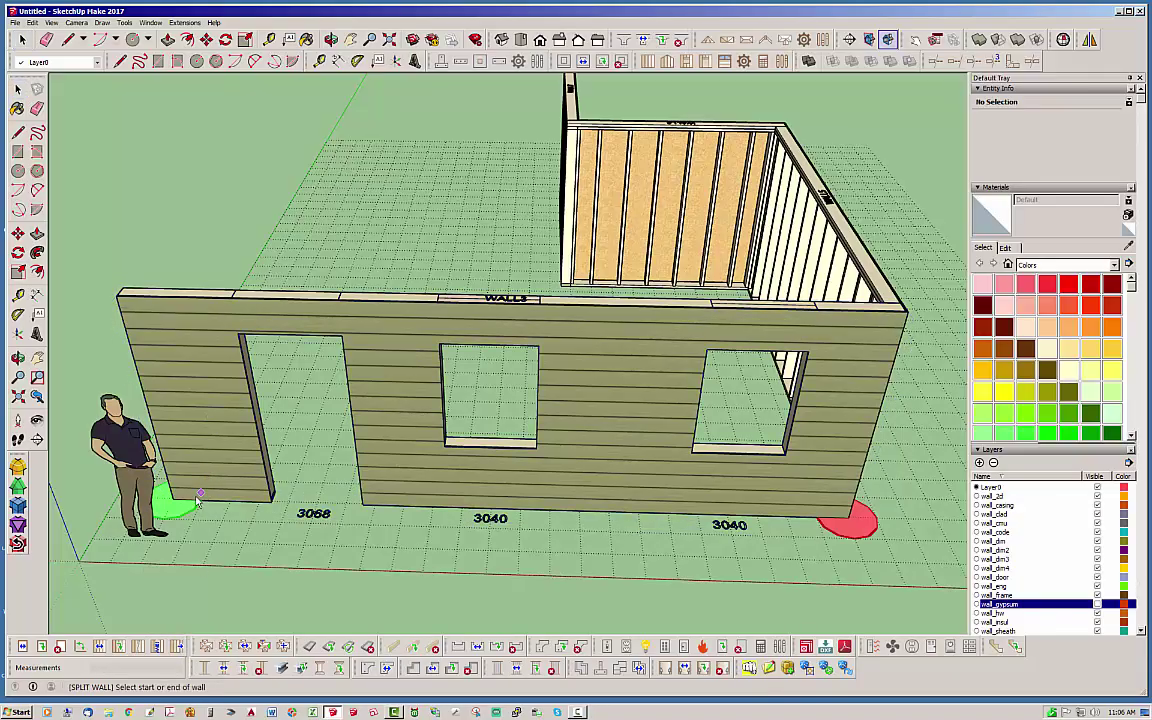
left_click(399, 527)
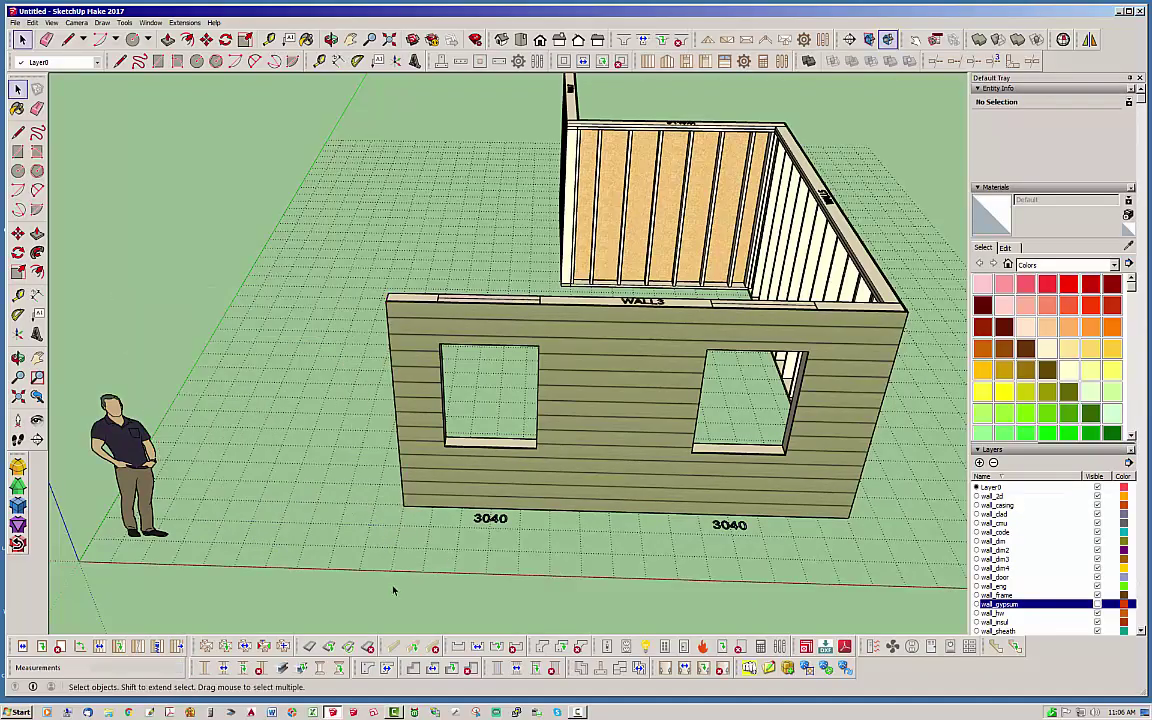
Inspect the shortened wall's stored parameters in the Attribute Editor, then close it.
middle_click_drag(393, 591, 192, 568)
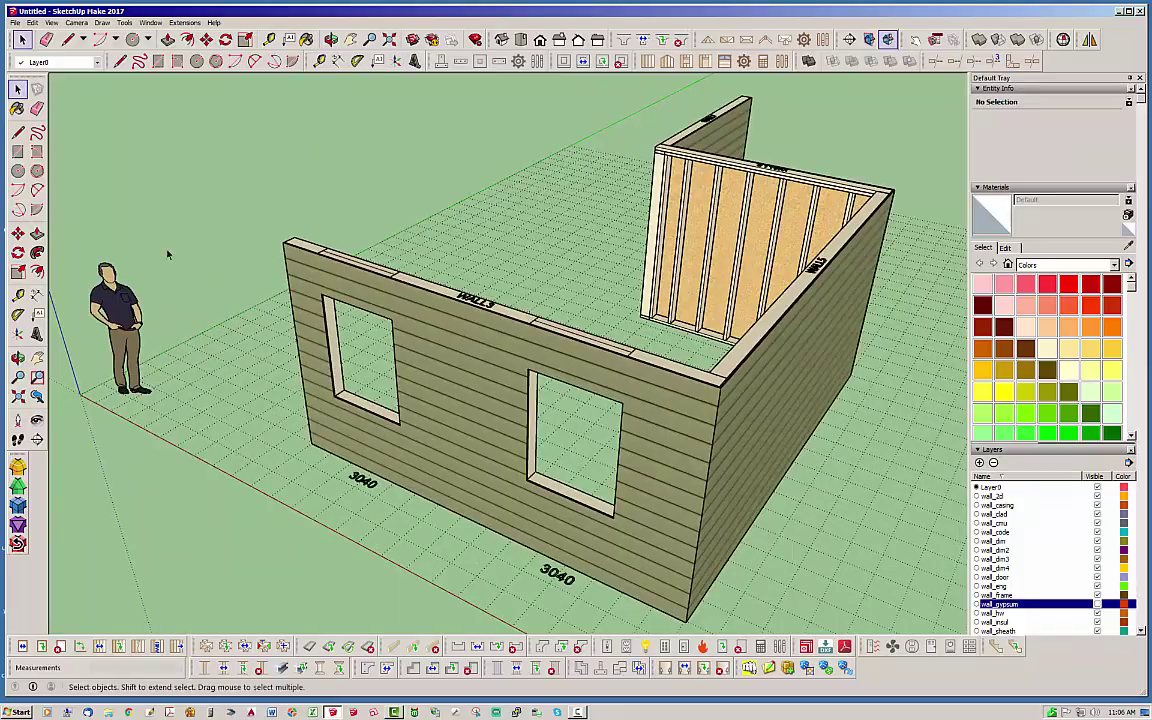
middle_click_drag(208, 413, 477, 440)
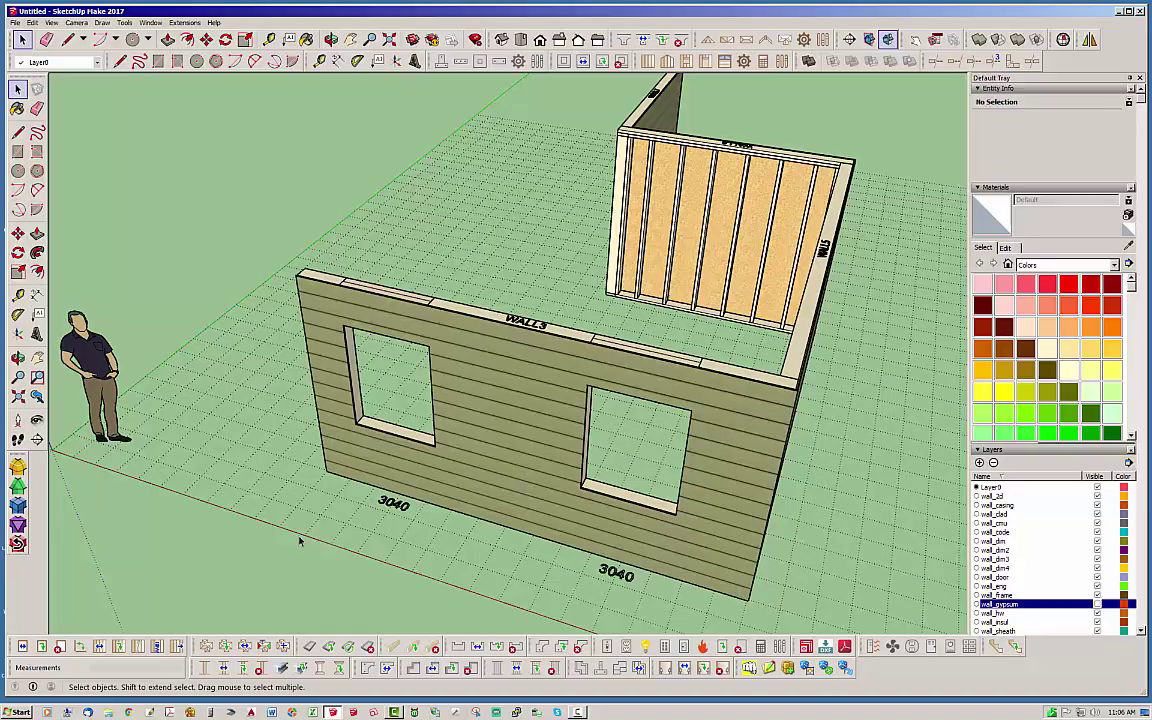
right_click(493, 381)
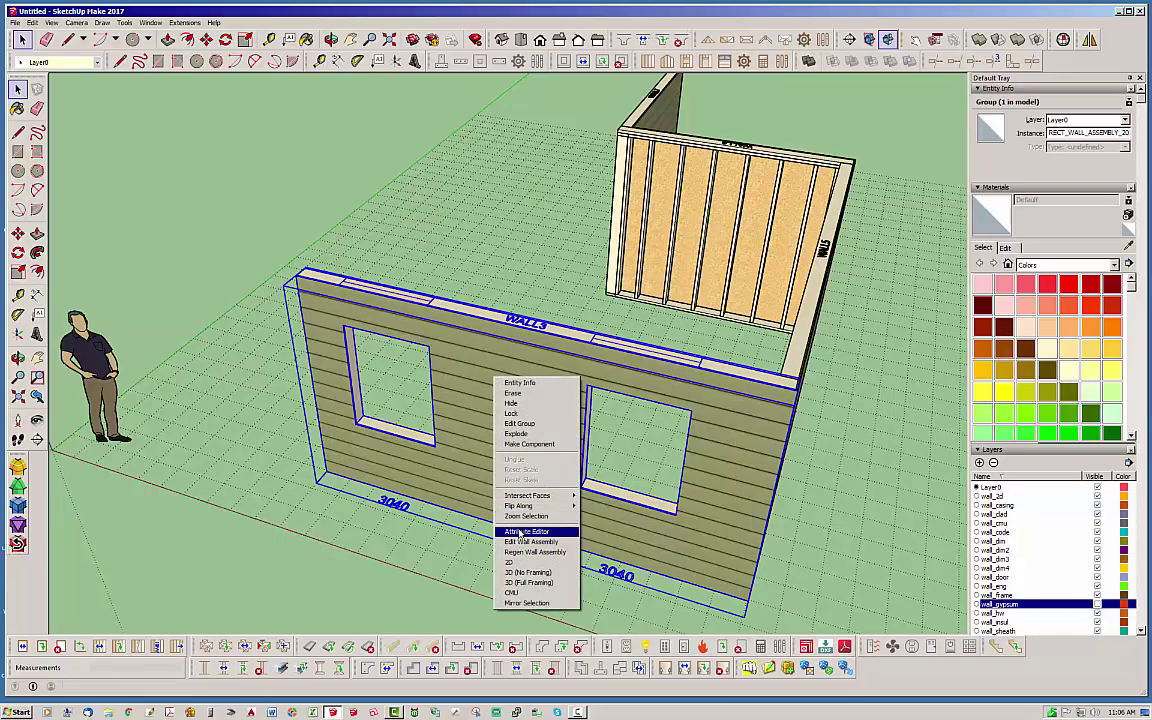
left_click(528, 519)
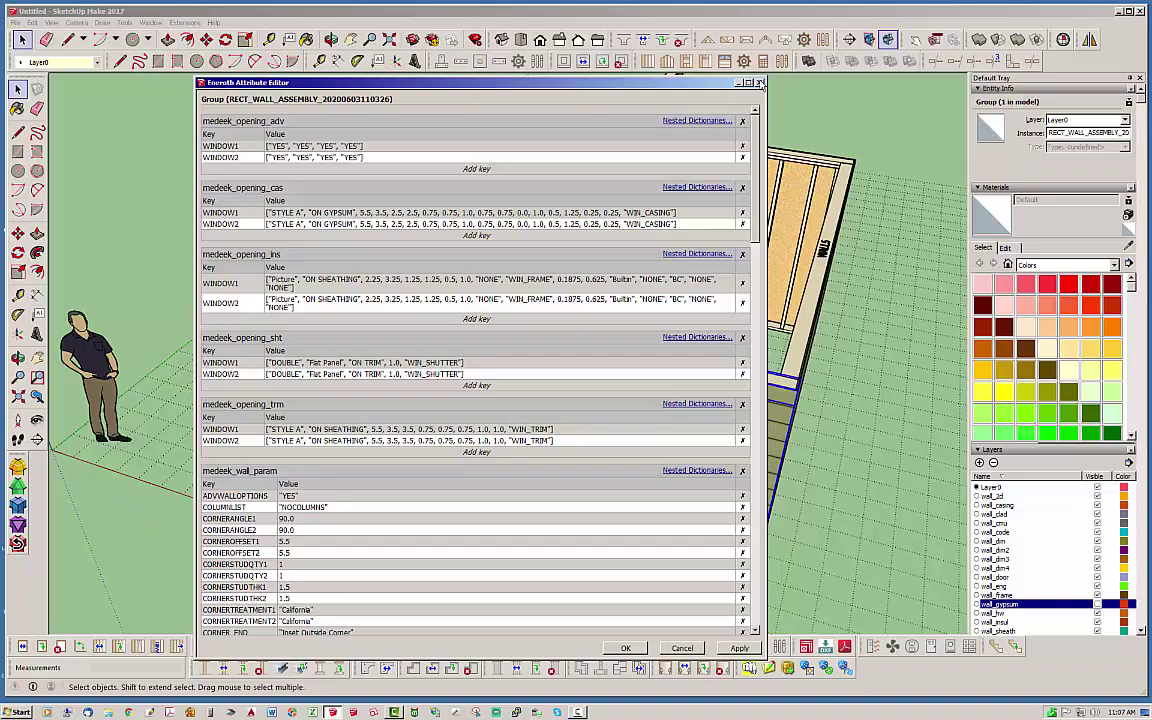
left_click(760, 83)
left_click(185, 210)
Split the shortened wall between its two windows, about 7' from the free end.
middle_click_drag(258, 321, 364, 375)
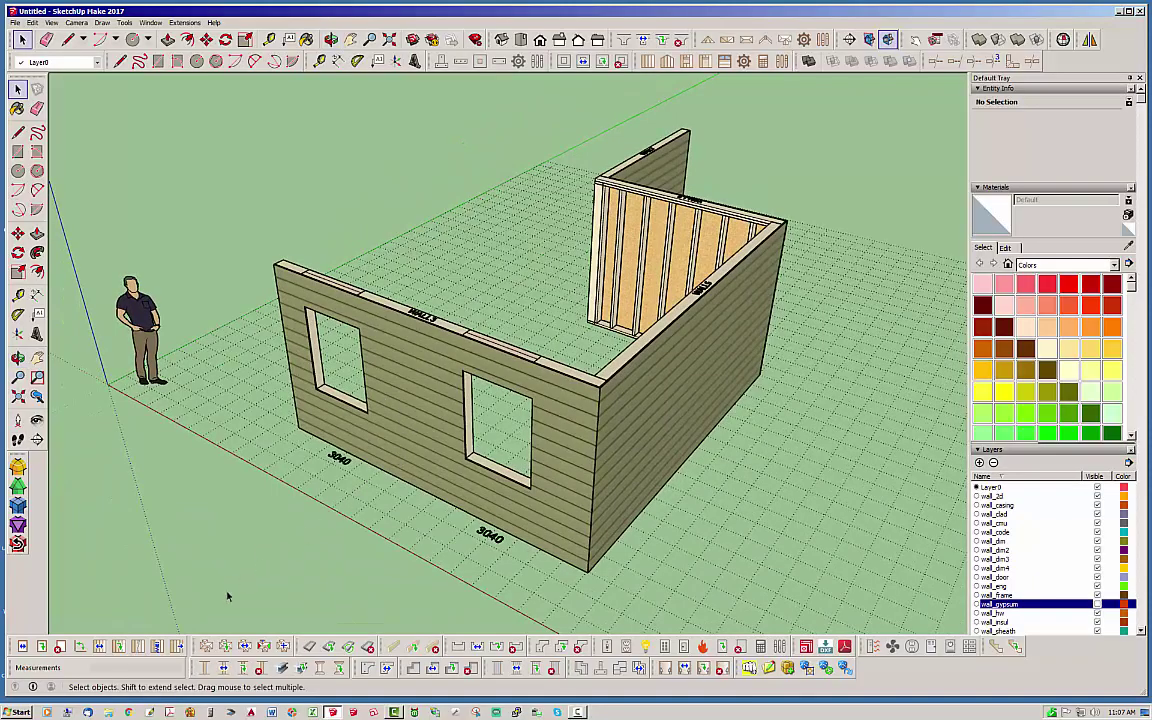
middle_click_drag(205, 585, 514, 486)
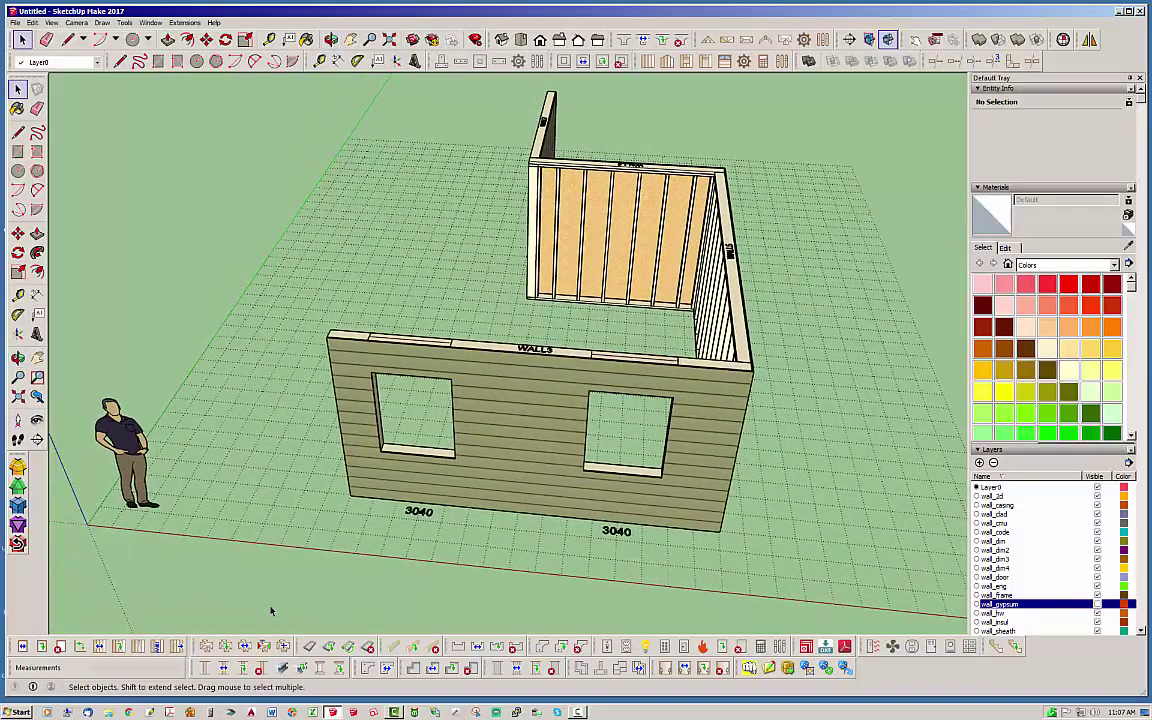
left_click(157, 646)
left_click(530, 445)
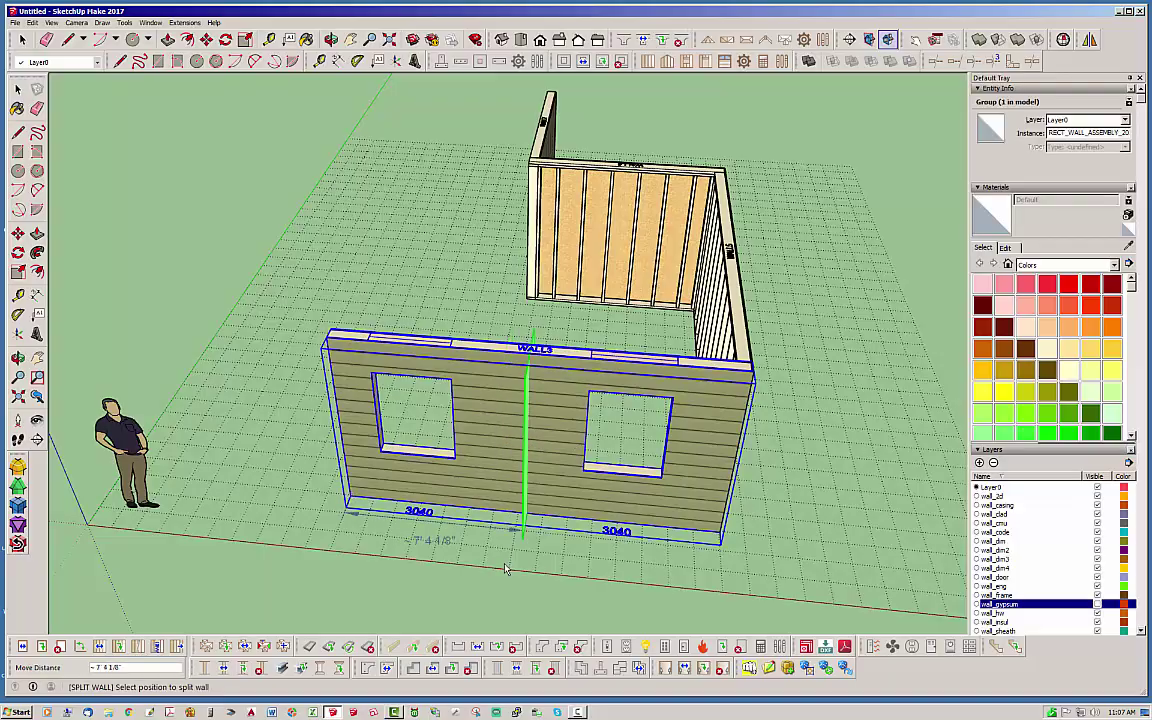
left_click(511, 551)
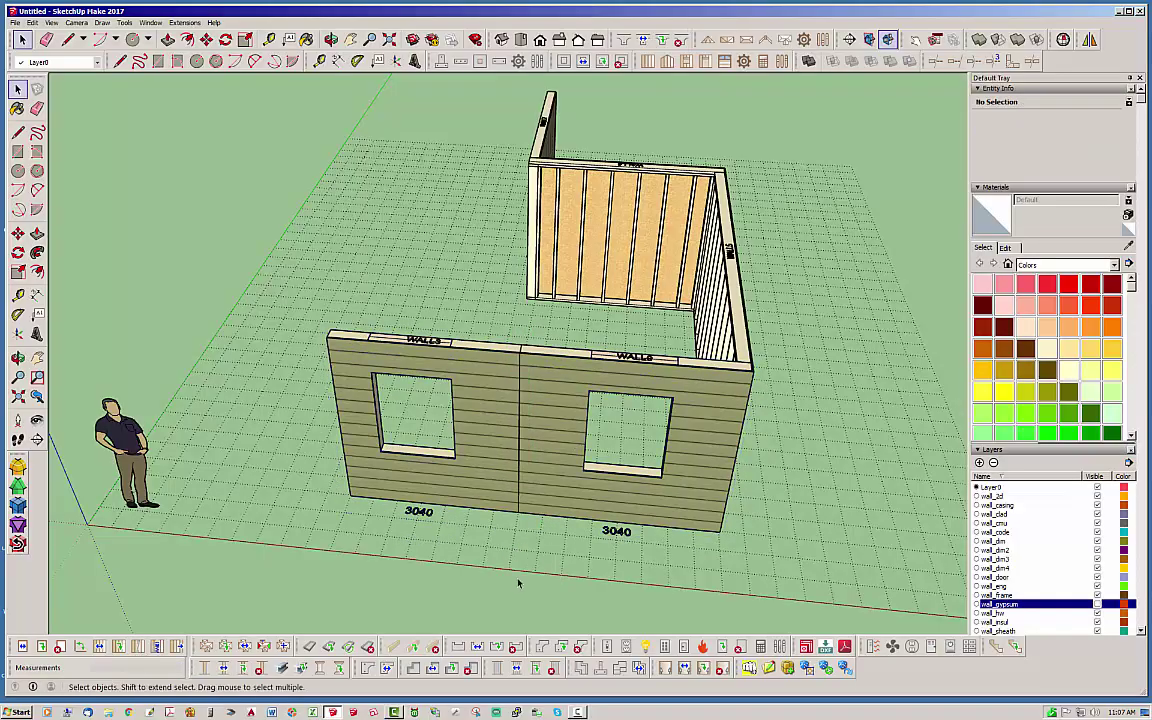
Examine the two split wall segments by selecting each in turn.
middle_click_drag(420, 416, 375, 435)
scroll(510, 350, "up", 2)
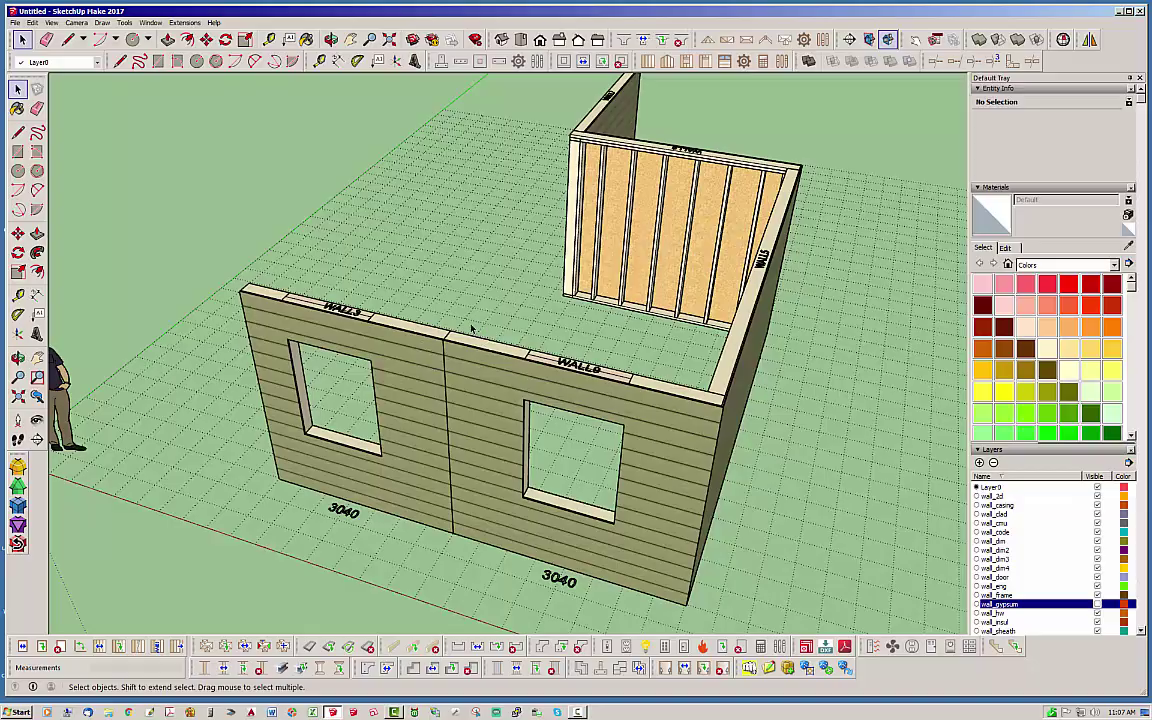
left_click(413, 340)
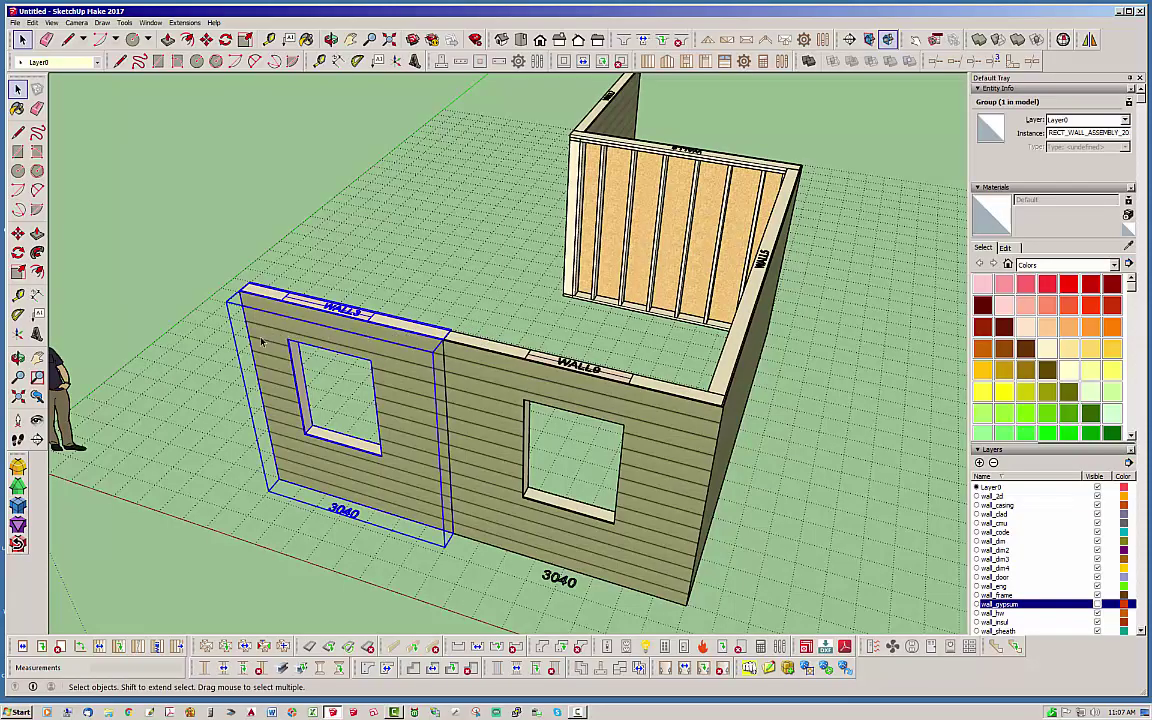
middle_click_drag(298, 466, 352, 466)
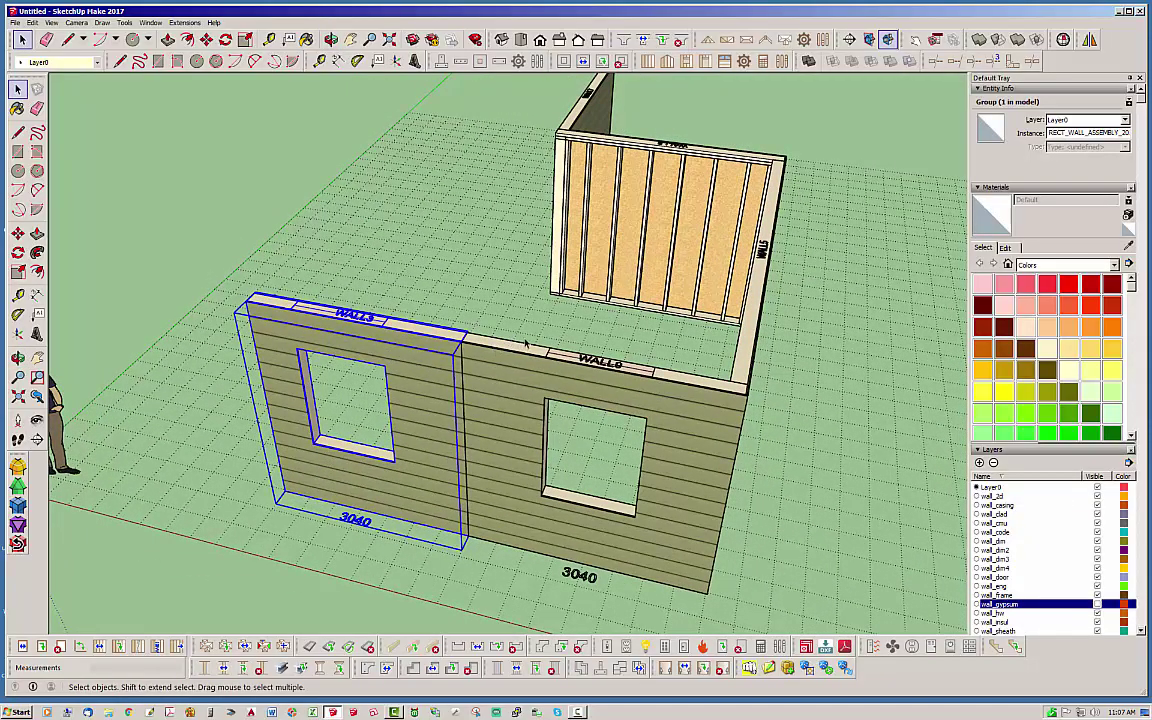
left_click(496, 393)
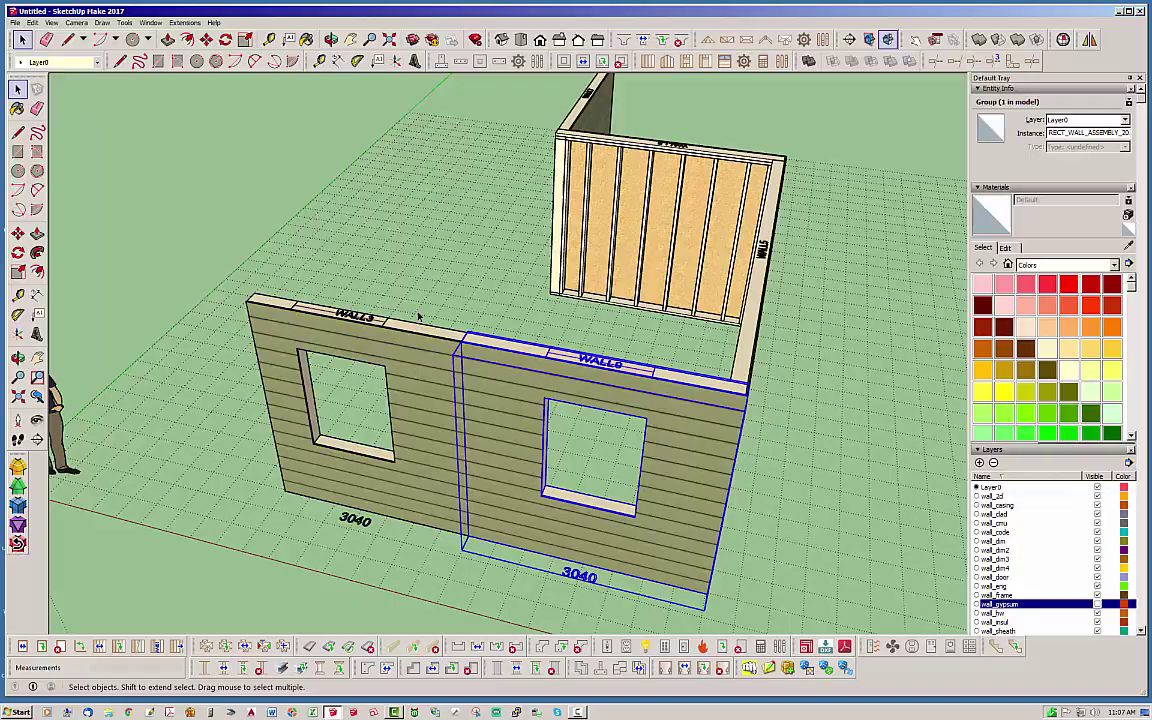
left_click(402, 328)
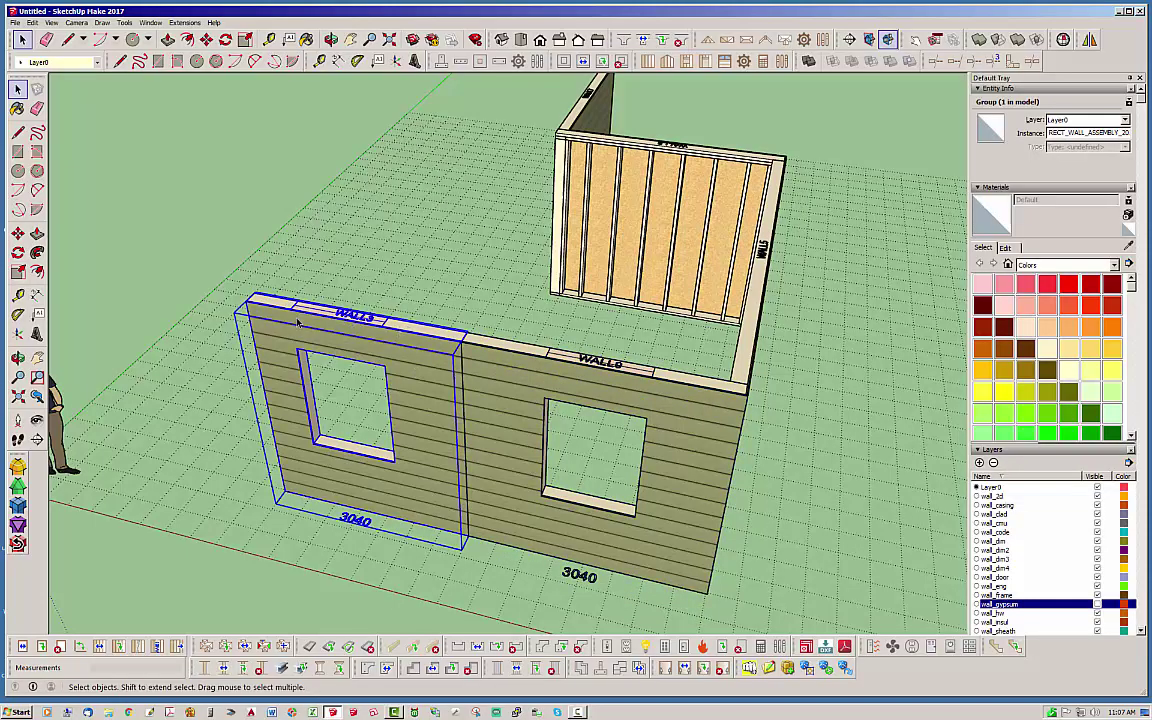
Examine the seam between the two split wall segments from several angles, highlighting the segment at the free end.
middle_click_drag(420, 452, 322, 509)
left_click(258, 480)
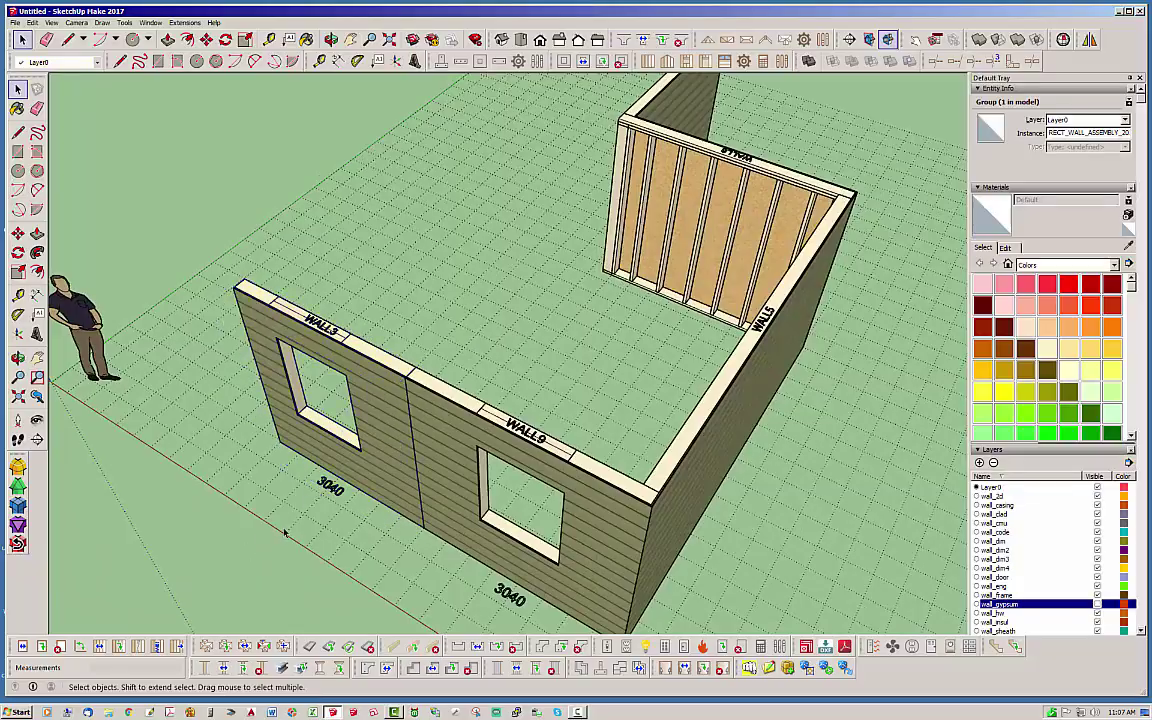
middle_click_drag(334, 437, 447, 421)
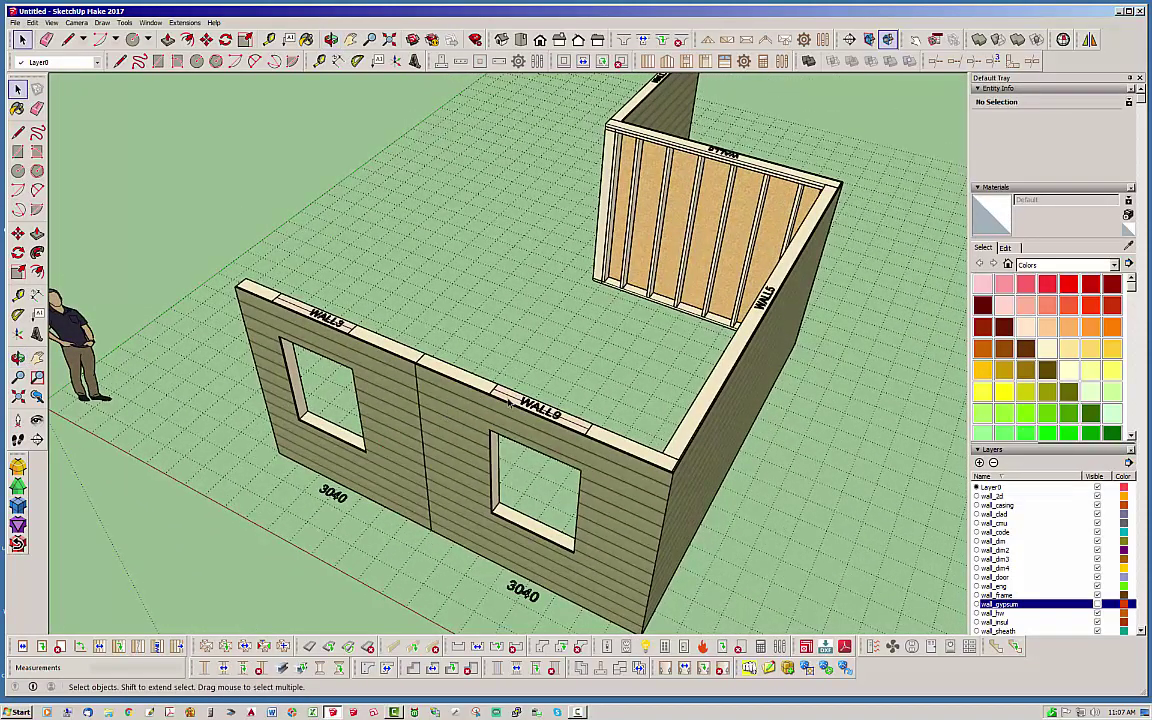
left_click(419, 368)
left_click(390, 361)
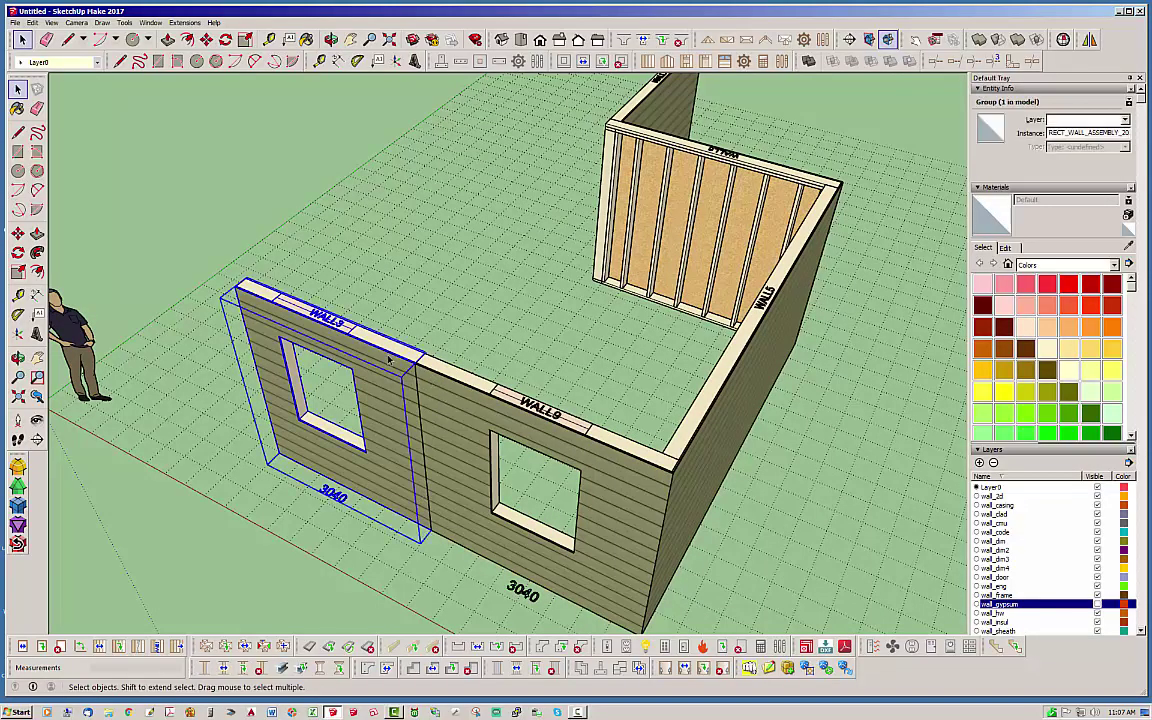
left_click(287, 578)
middle_click_drag(413, 443, 467, 378)
Set the wall height of the split segment adjoining the corner to 120 in and update its wall assembly.
left_click(497, 371)
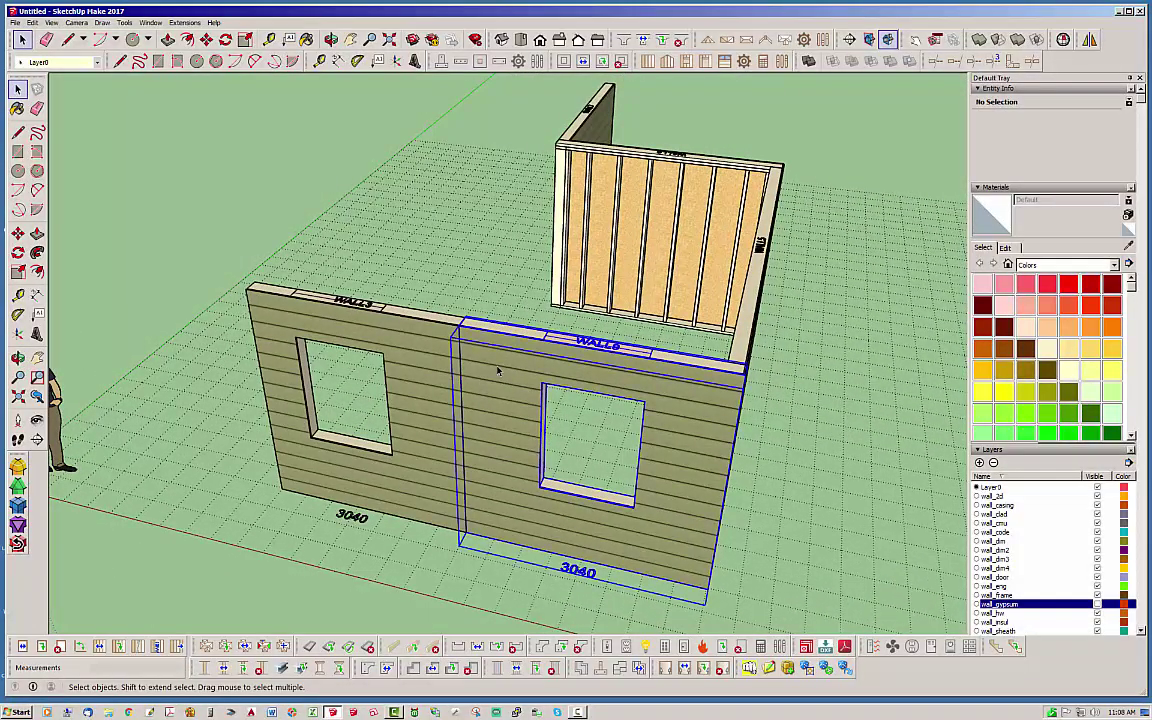
right_click(497, 368)
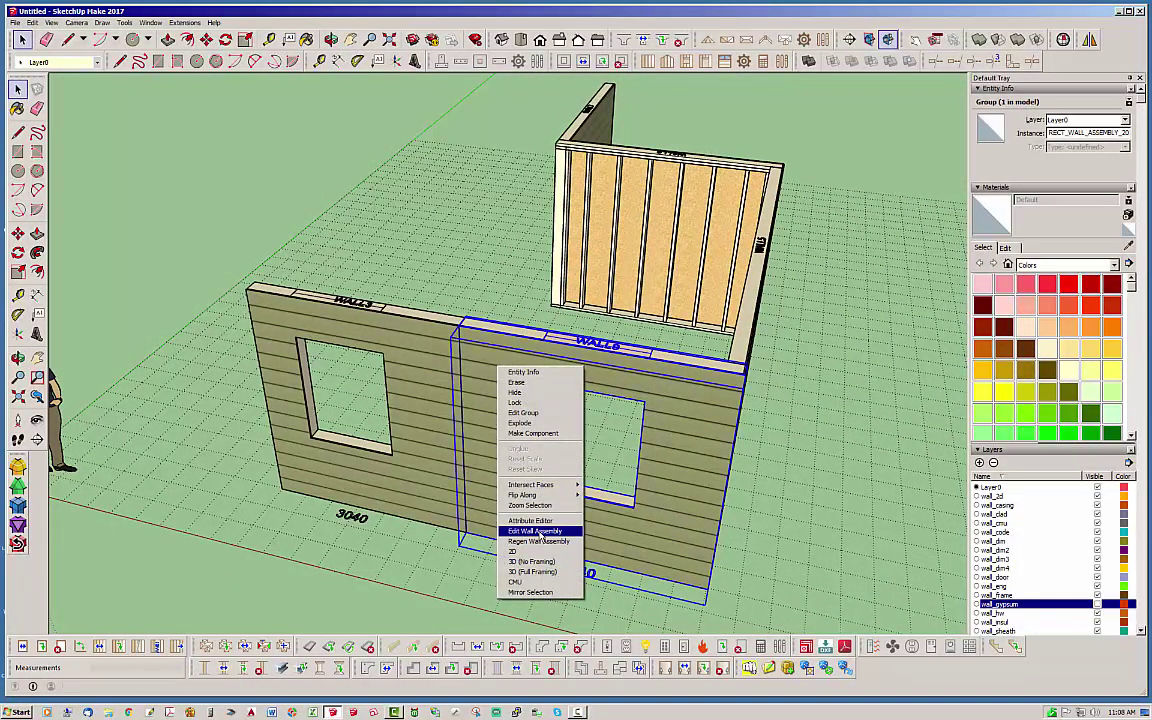
left_click(536, 531)
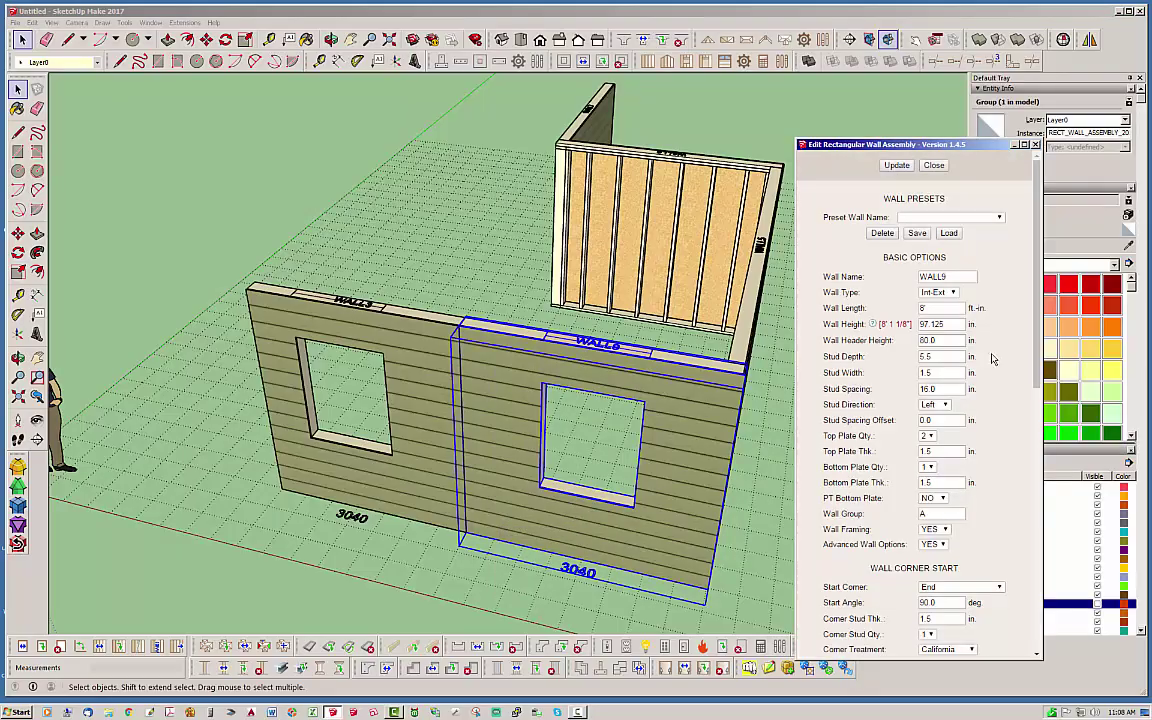
double_click(944, 324)
type("120")
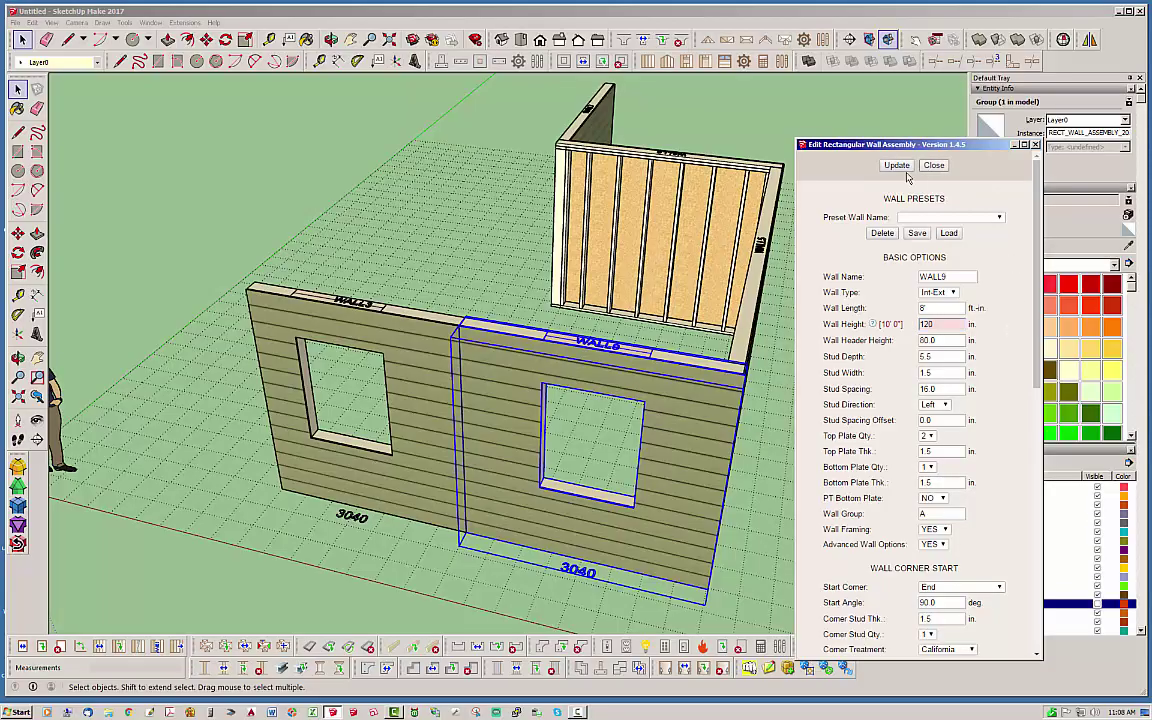
left_click(897, 166)
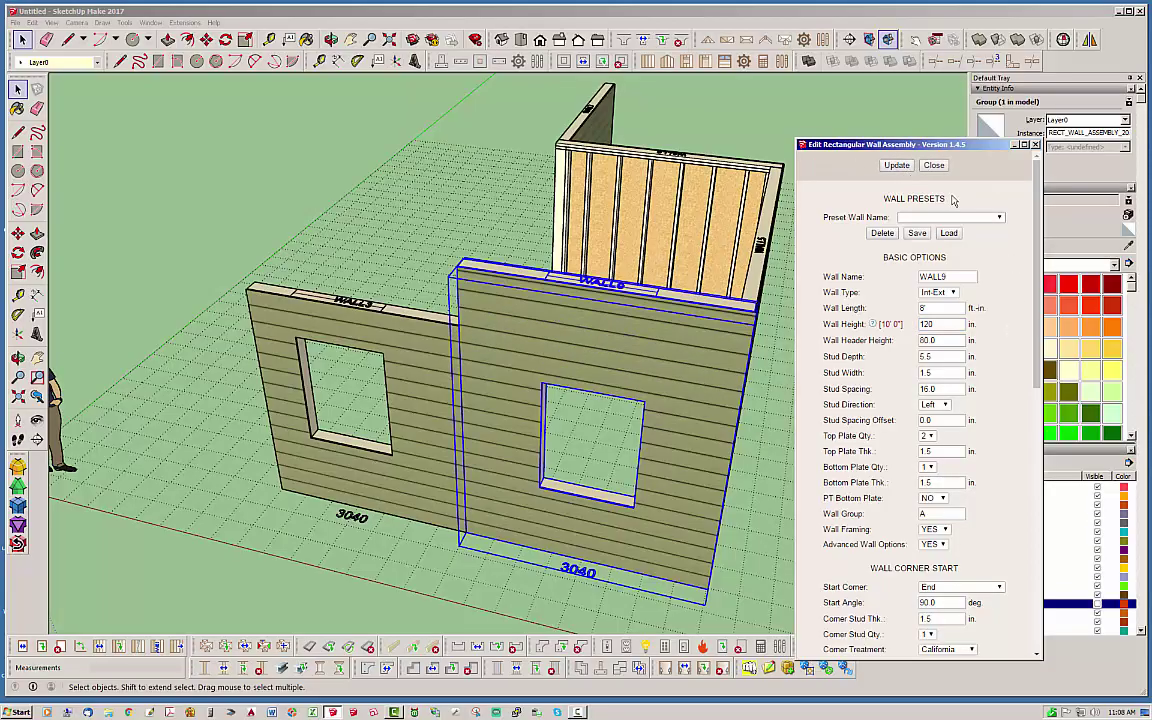
left_click(934, 166)
left_click(310, 170)
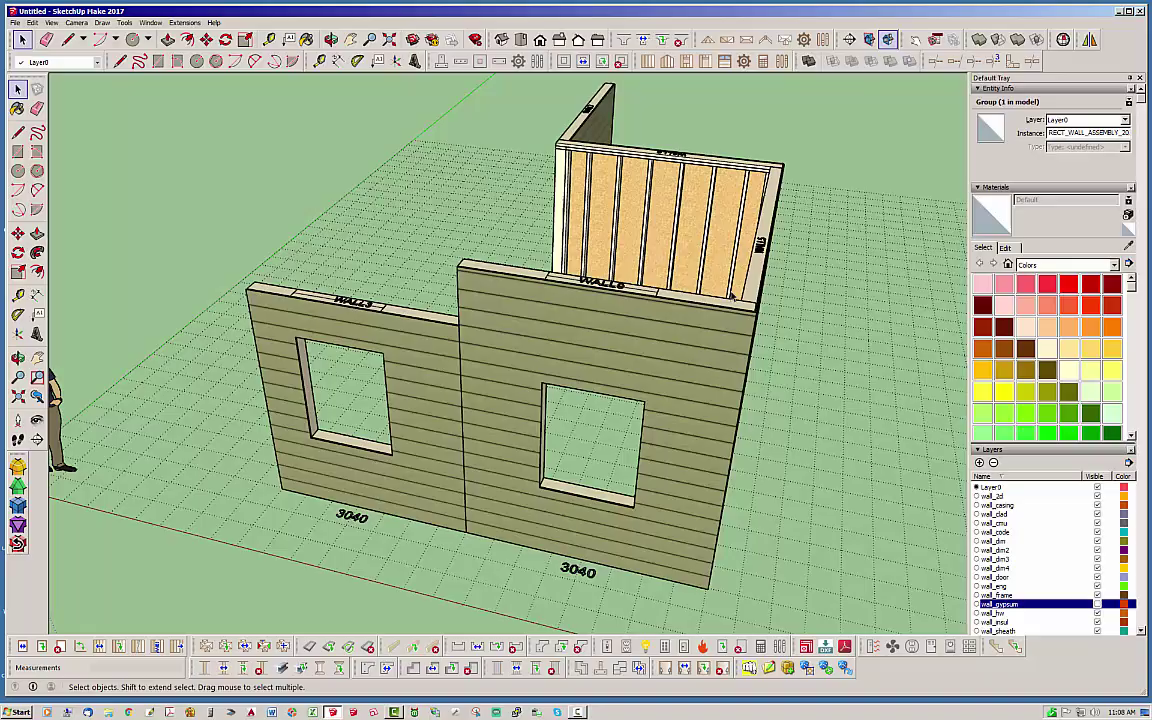
Join the taller corner segment and the lower free-end segment into a single two-window wall.
middle_click_drag(740, 305, 607, 373)
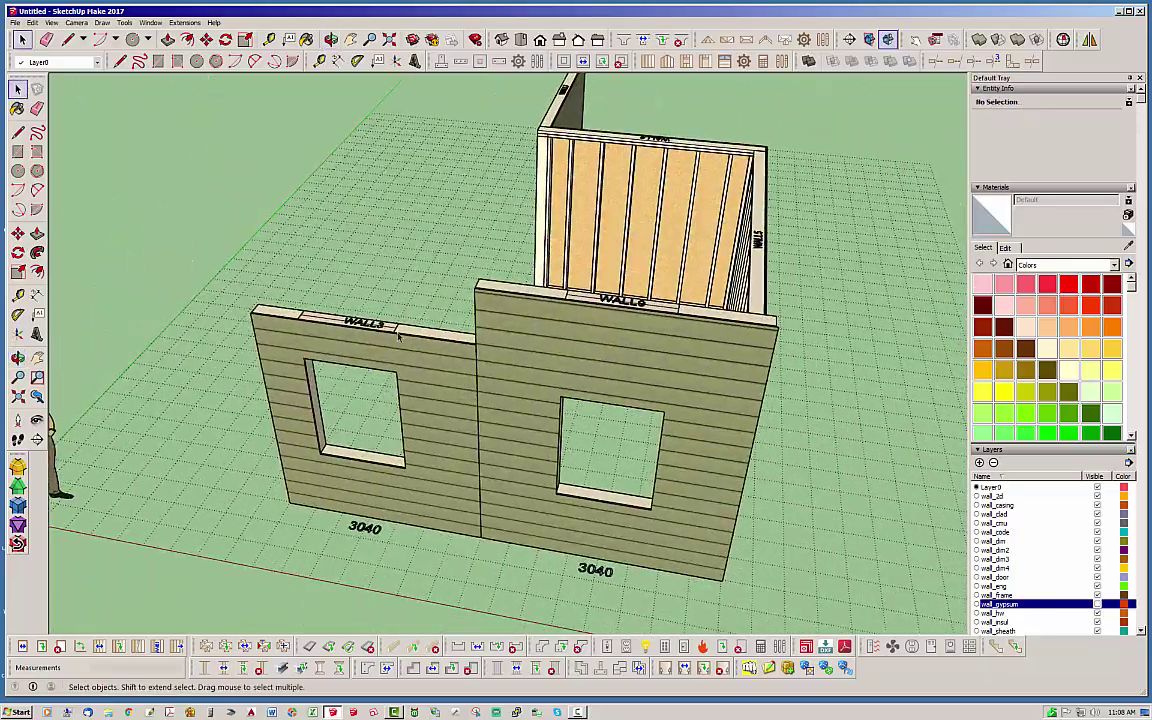
middle_click_drag(430, 344, 357, 566)
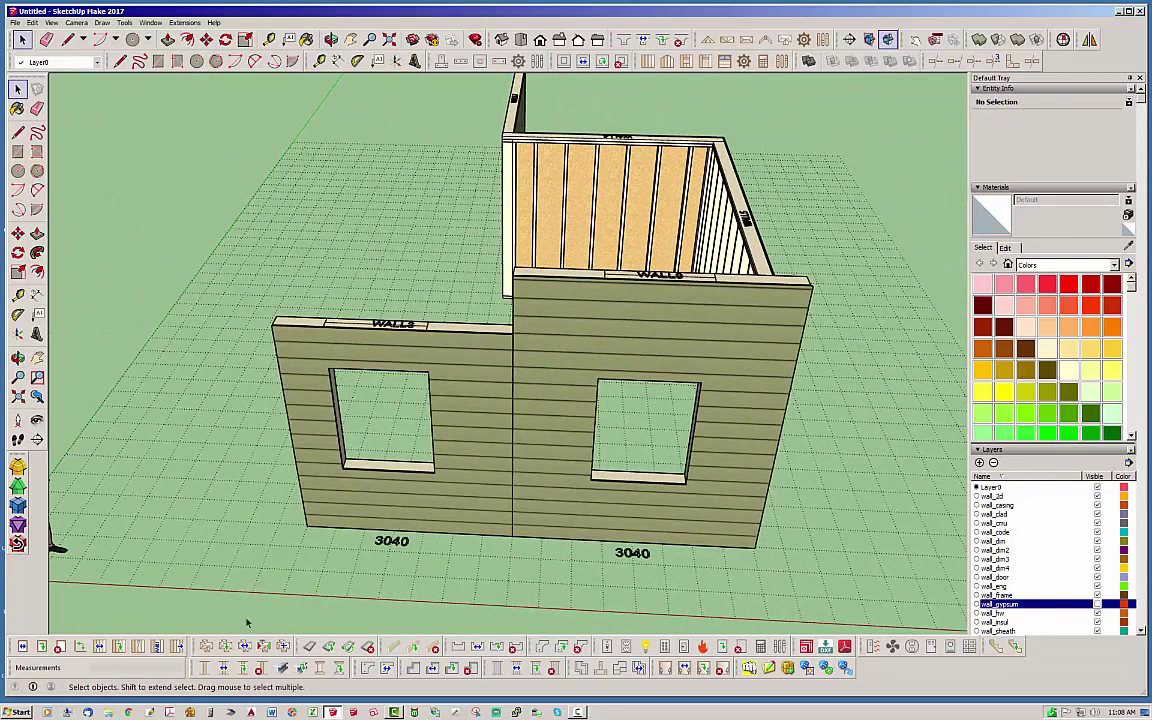
left_click(157, 646)
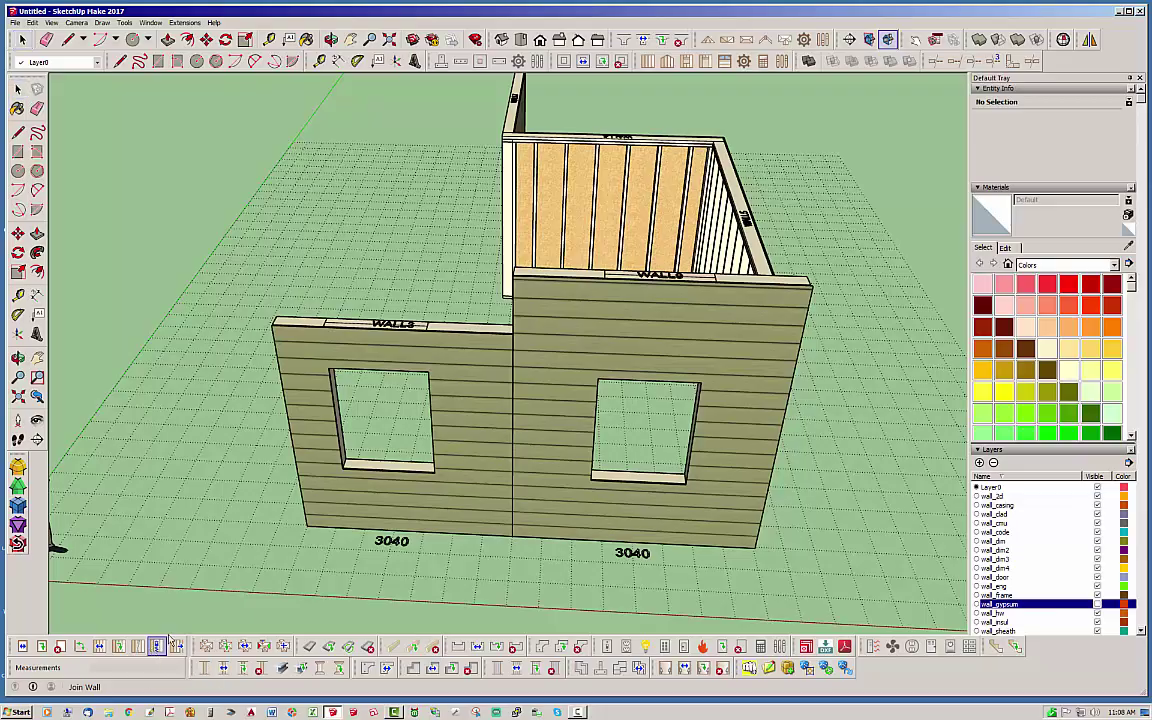
left_click(501, 406)
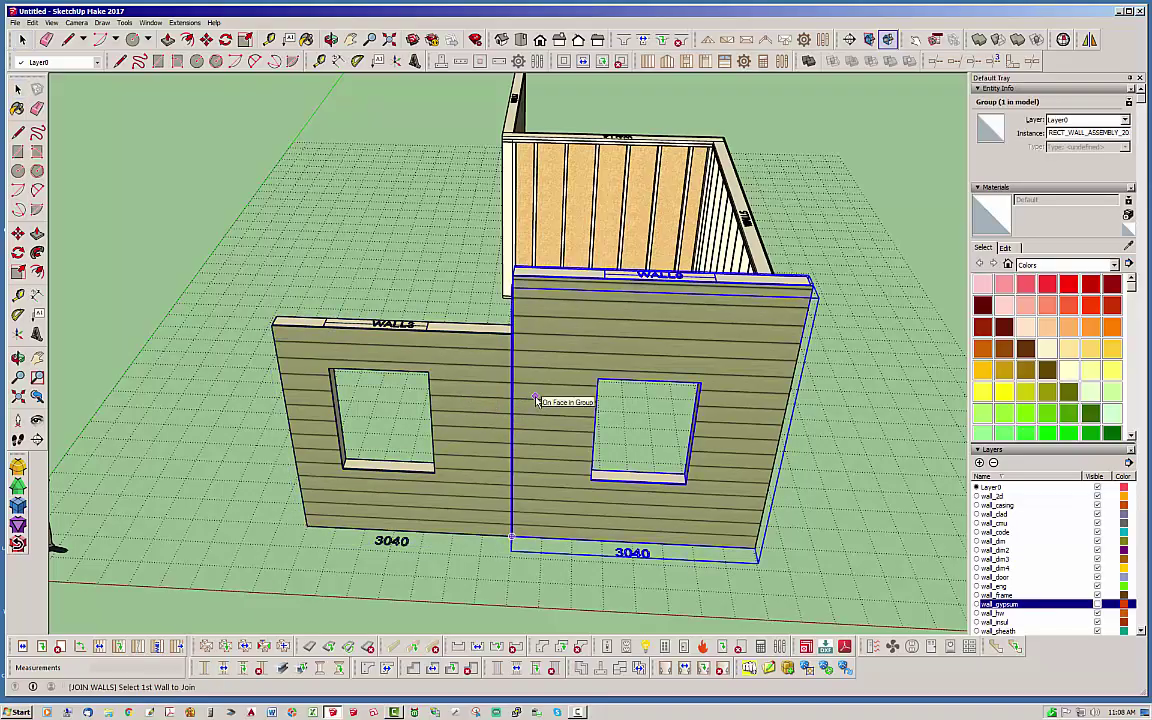
left_click(496, 400)
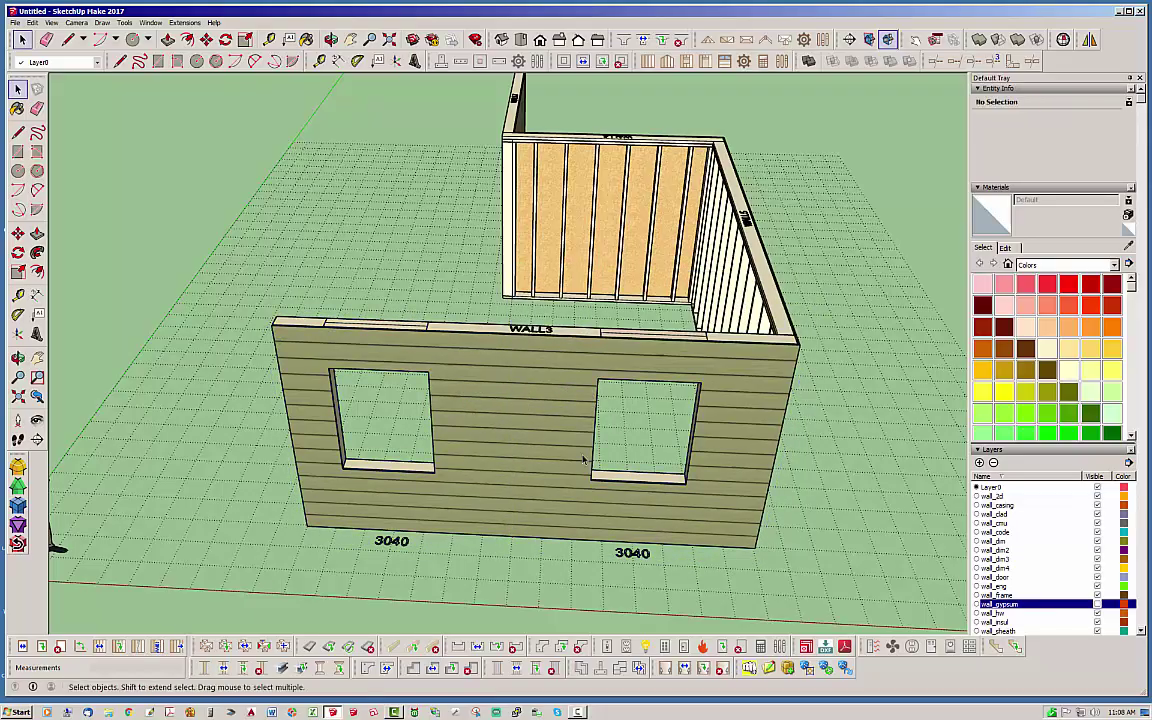
Examine the rejoined wall's siding from outside and its framing from inside the building.
middle_click_drag(584, 460, 250, 314)
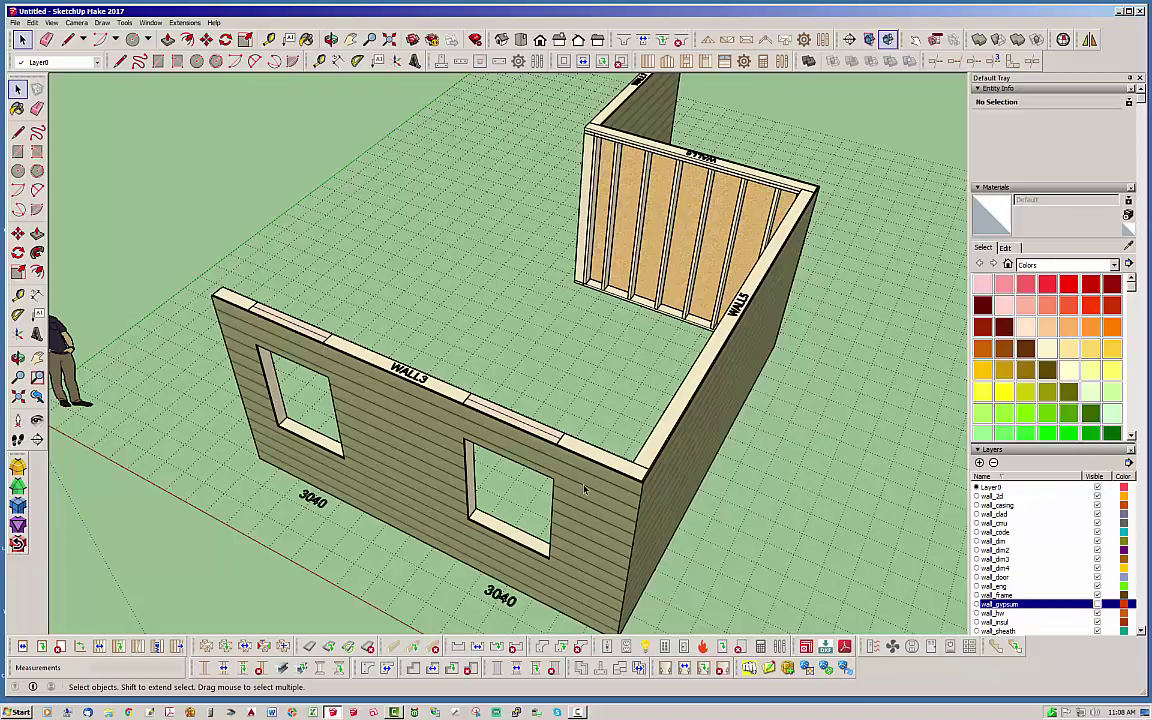
middle_click_drag(549, 530, 483, 409)
middle_click_drag(393, 427, 211, 378)
middle_click_drag(404, 400, 300, 412)
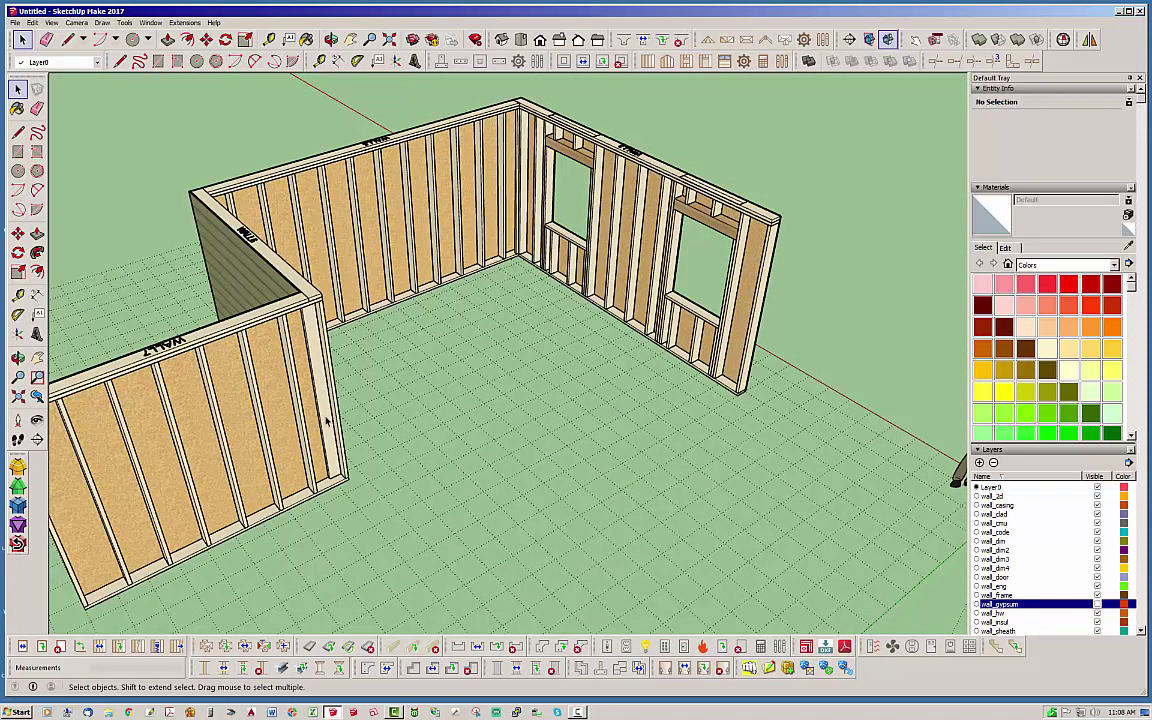